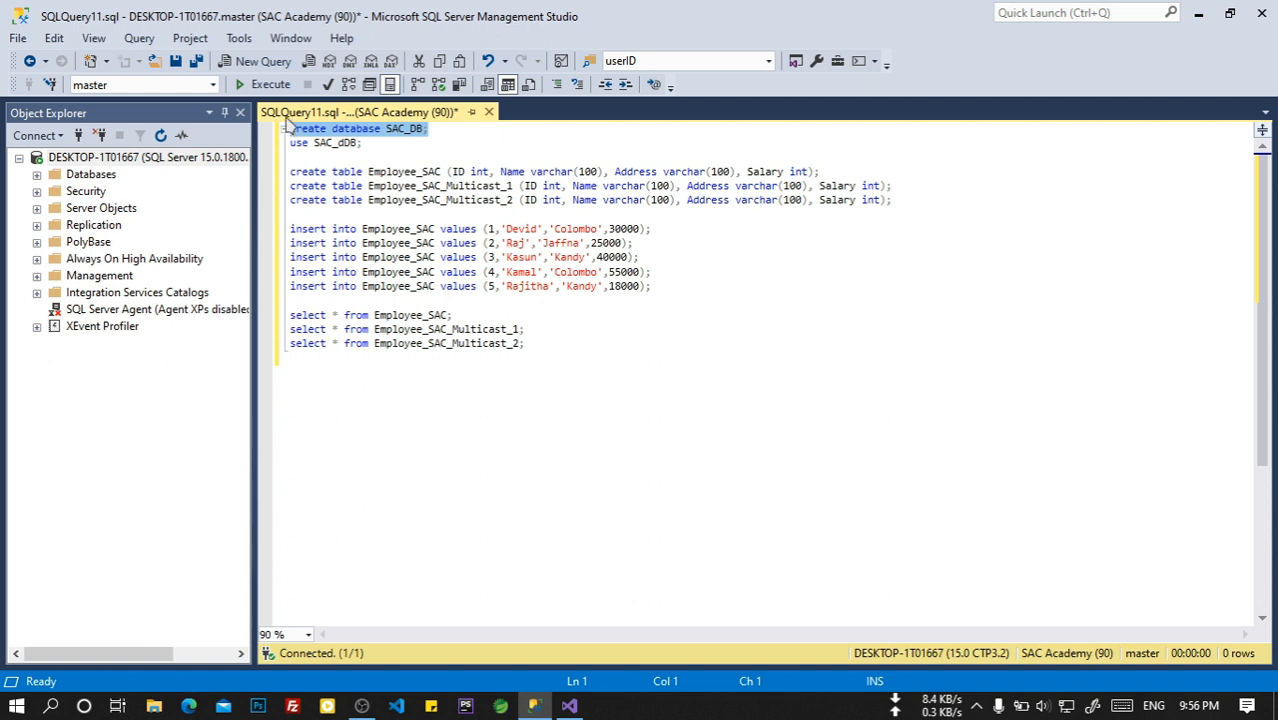
# Create the SAC_DB database and switch to it, fixing the misspelled name in the use statement.
pyautogui.click(255, 84)
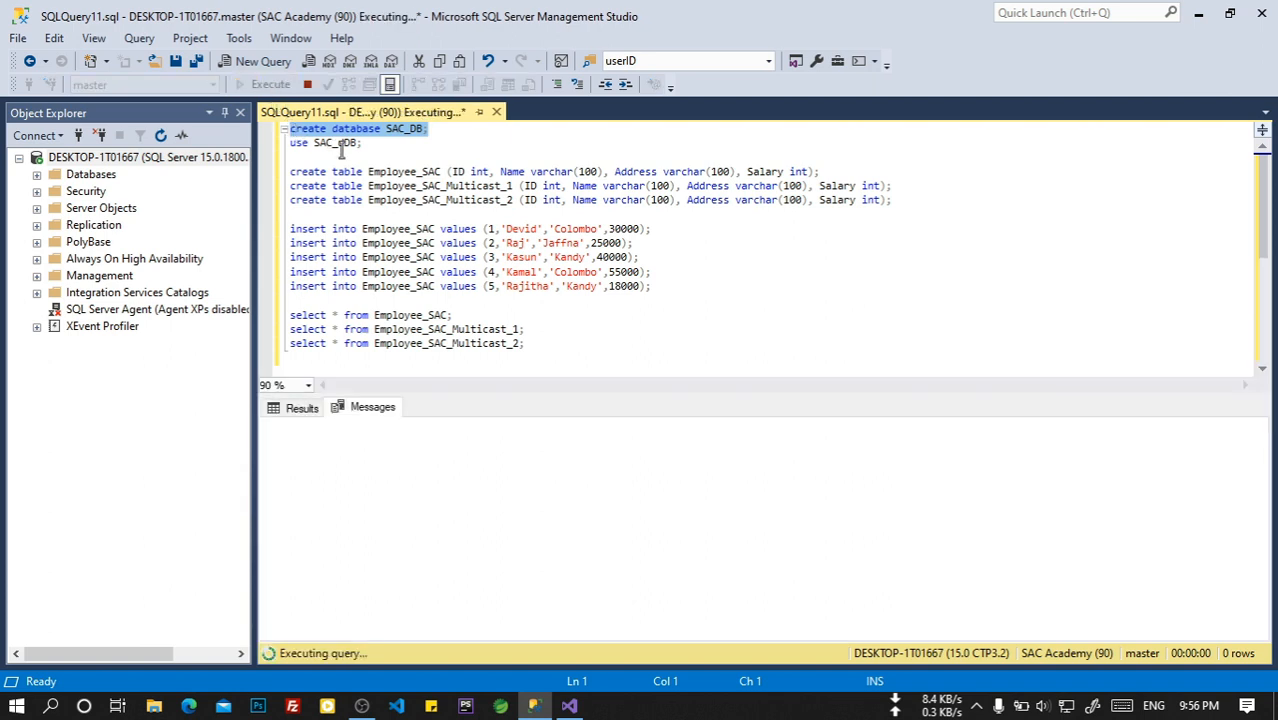
pyautogui.moveTo(368, 146); pyautogui.dragTo(275, 145)
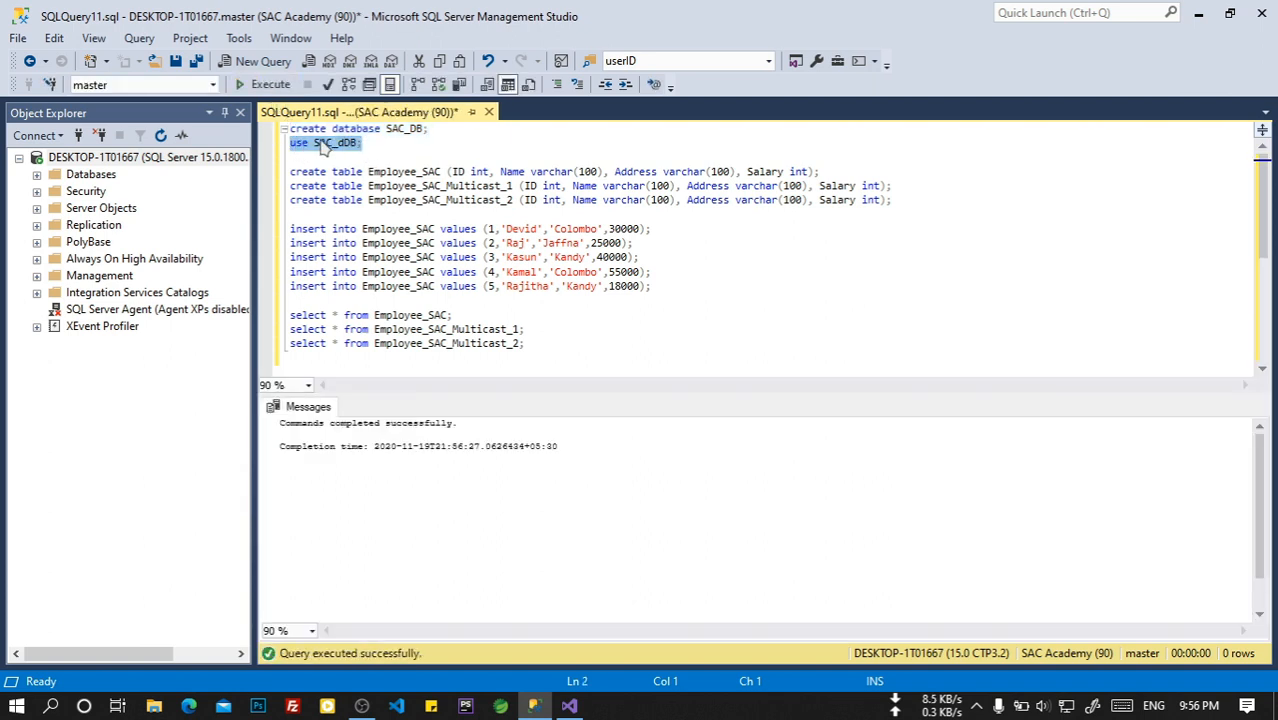
pyautogui.click(345, 143)
pyautogui.press('BackSpace')
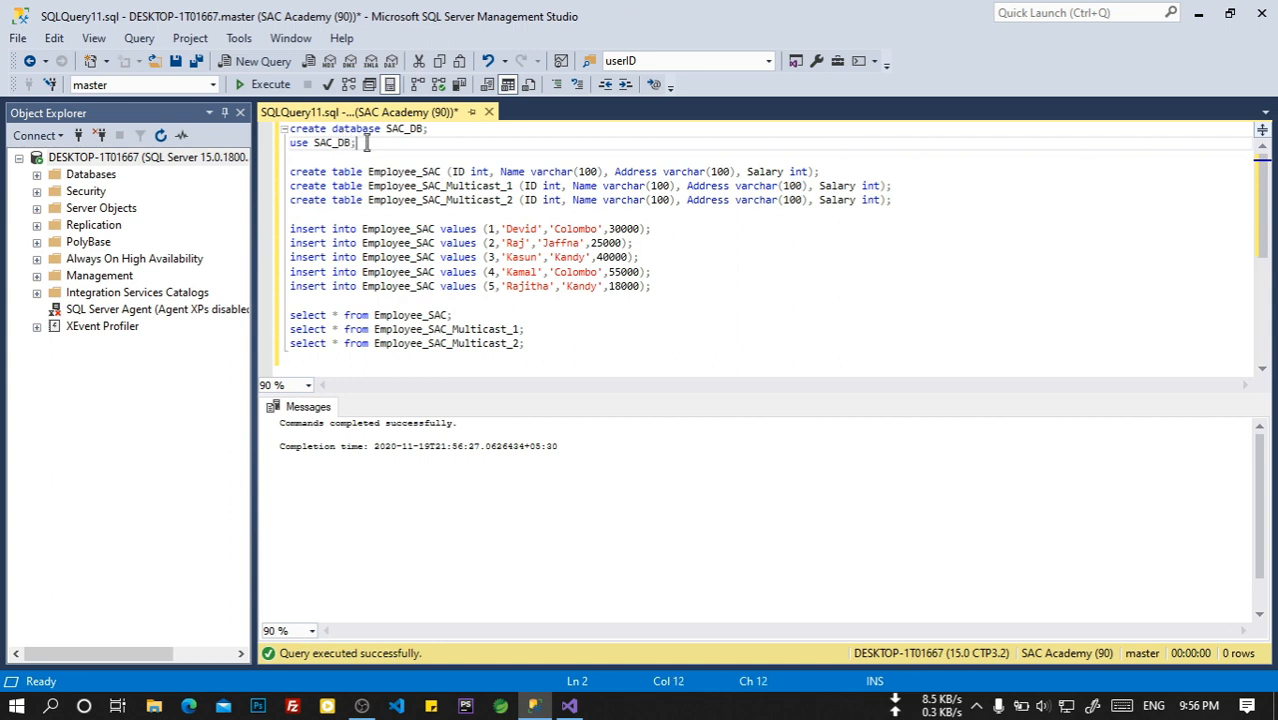
pyautogui.moveTo(357, 143); pyautogui.dragTo(289, 143)
pyautogui.click(270, 86)
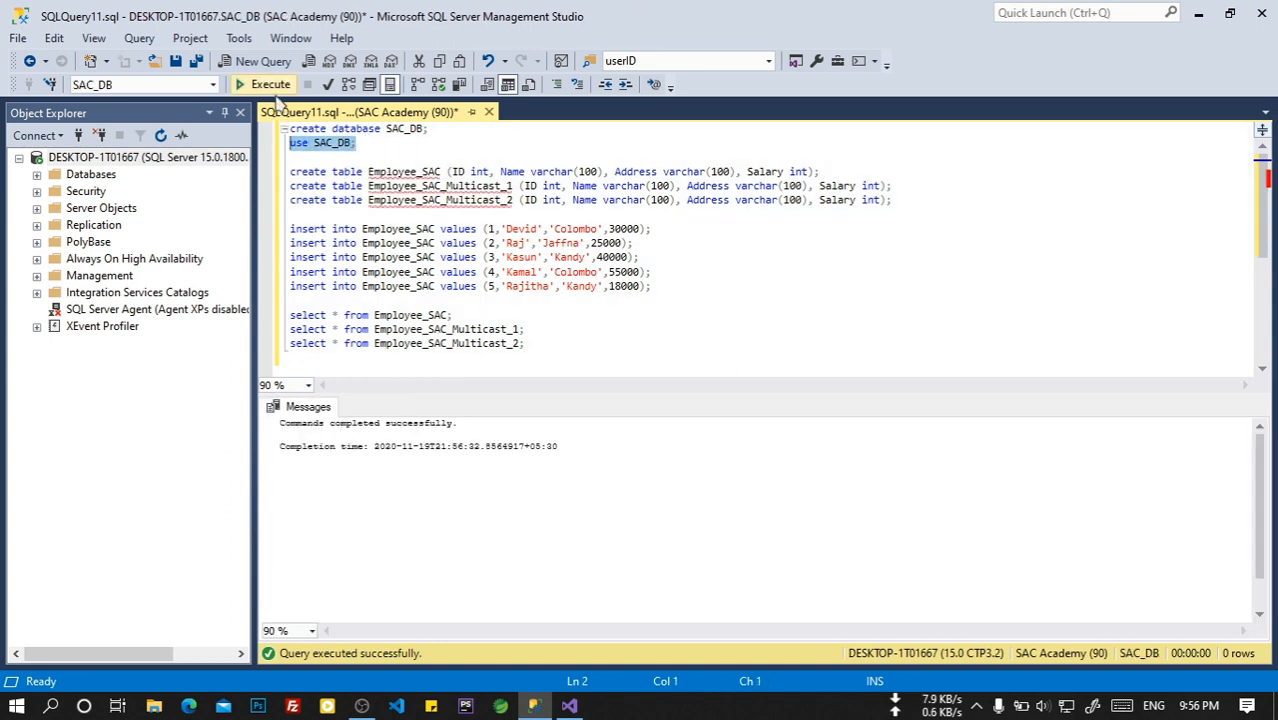
# Create the three employee tables and insert five rows into Employee_SAC.
pyautogui.moveTo(893, 200); pyautogui.dragTo(290, 172)
pyautogui.click(255, 84)
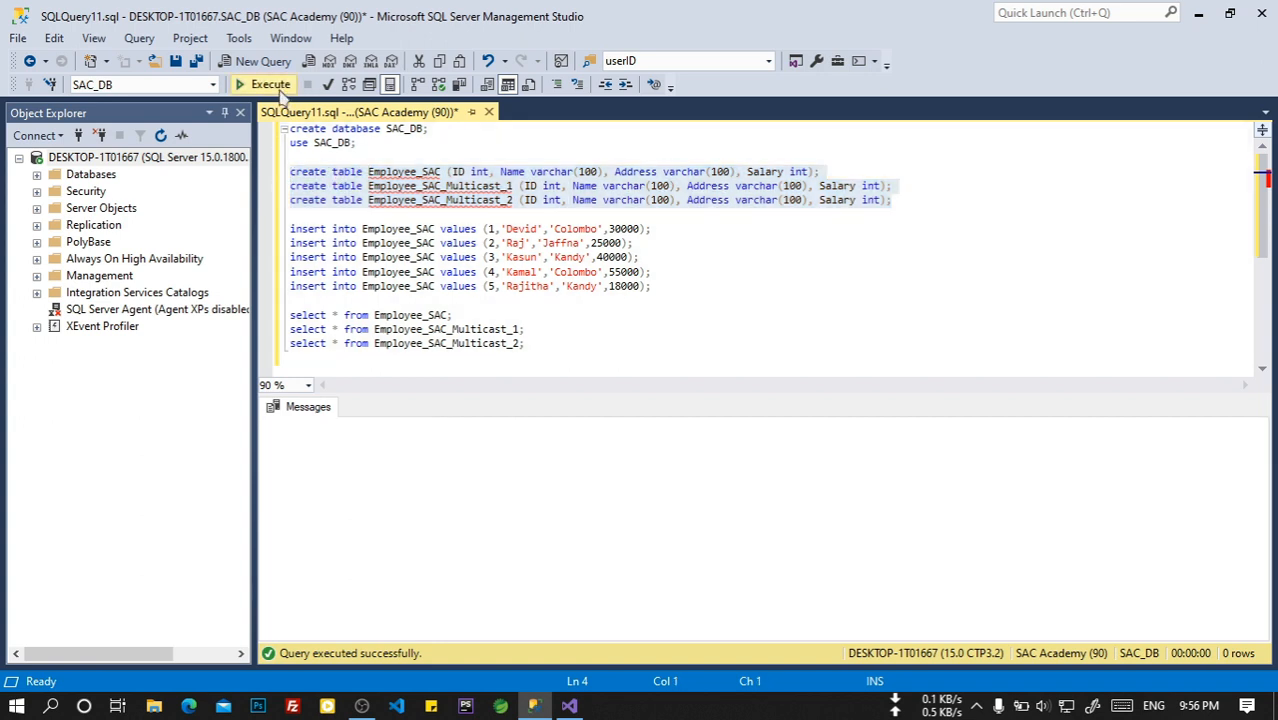
pyautogui.moveTo(675, 289); pyautogui.dragTo(290, 229)
pyautogui.click(251, 84)
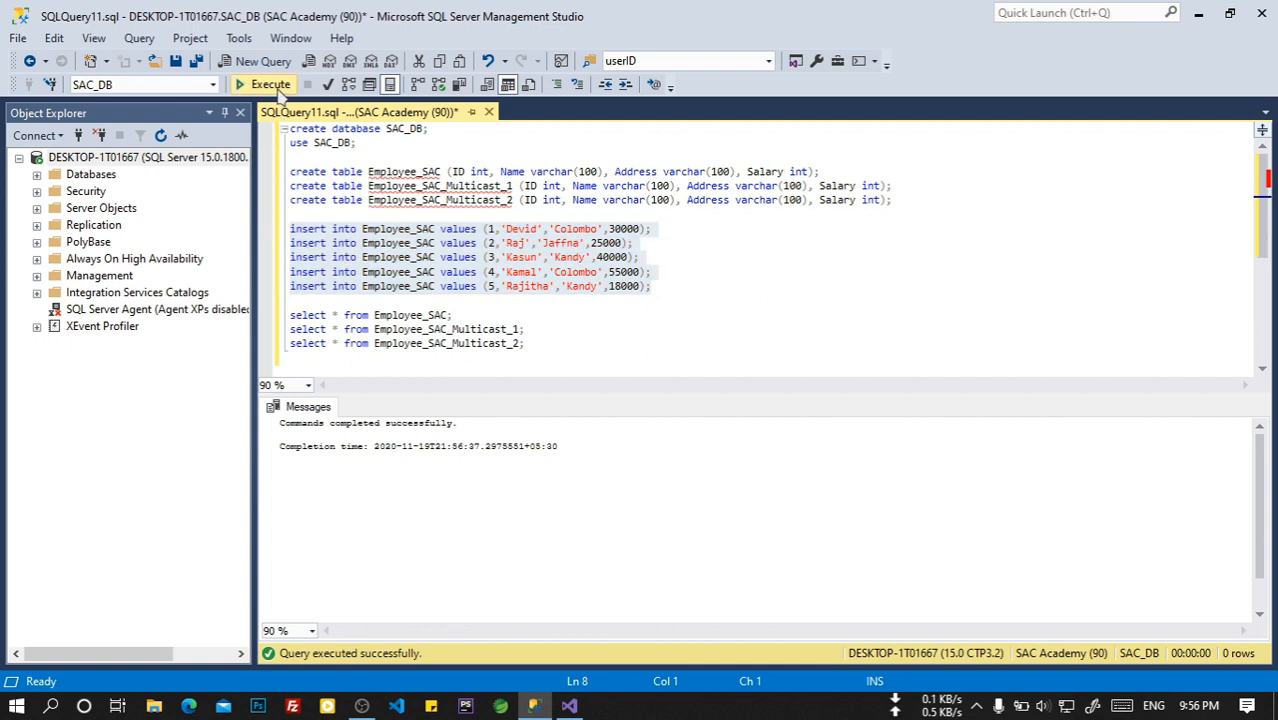
# Query all three tables to confirm Employee_SAC has five rows and the Multicast tables are empty.
pyautogui.click(545, 343)
pyautogui.moveTo(522, 343); pyautogui.dragTo(292, 315)
pyautogui.click(262, 84)
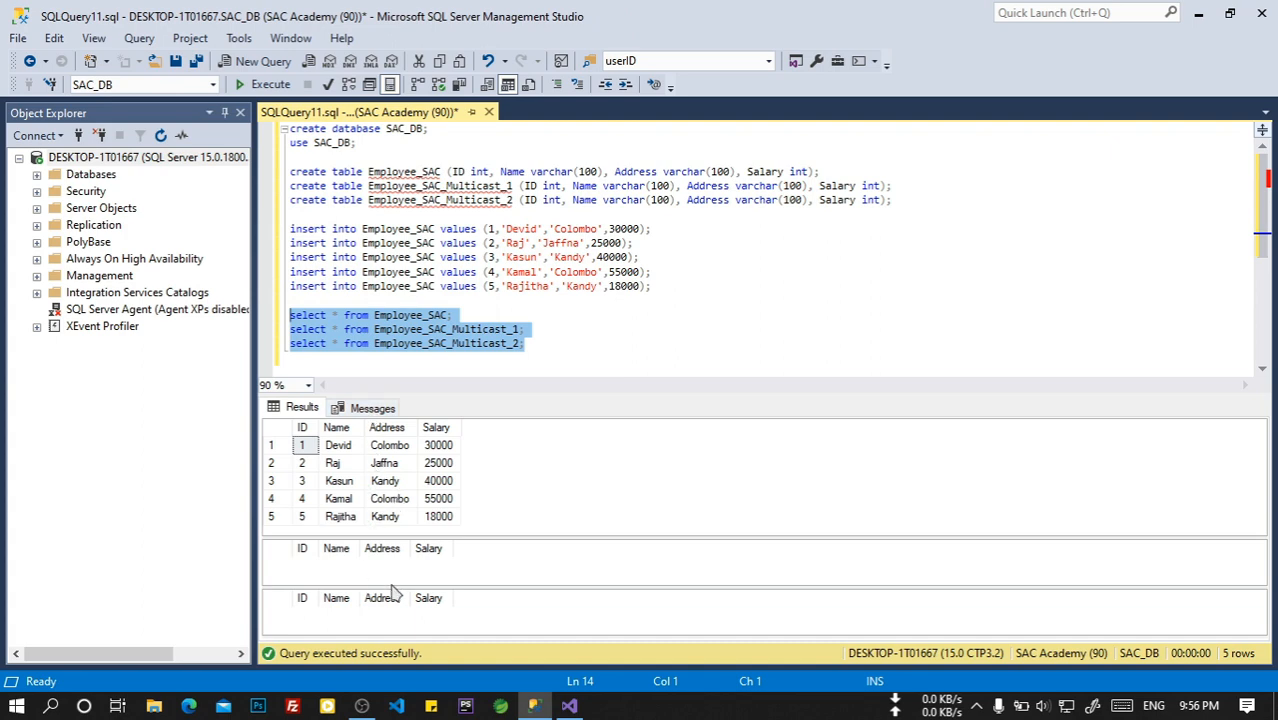
pyautogui.click(639, 334)
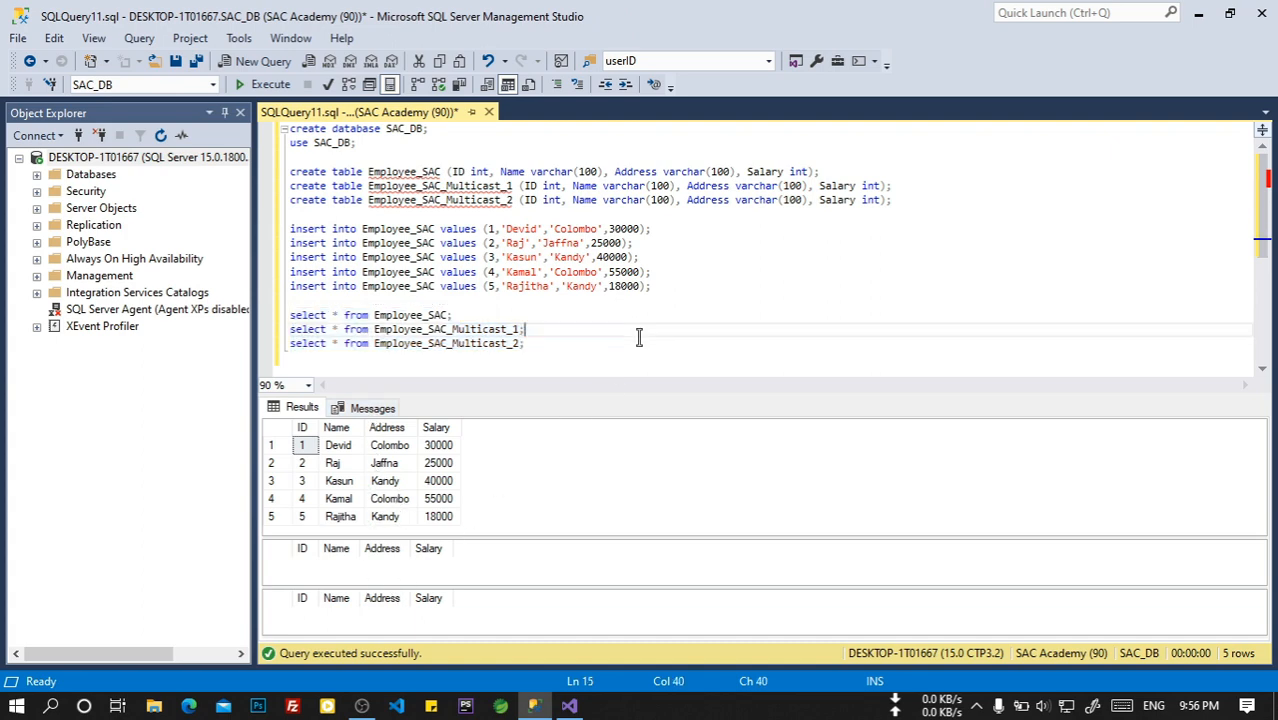
pyautogui.click(569, 706)
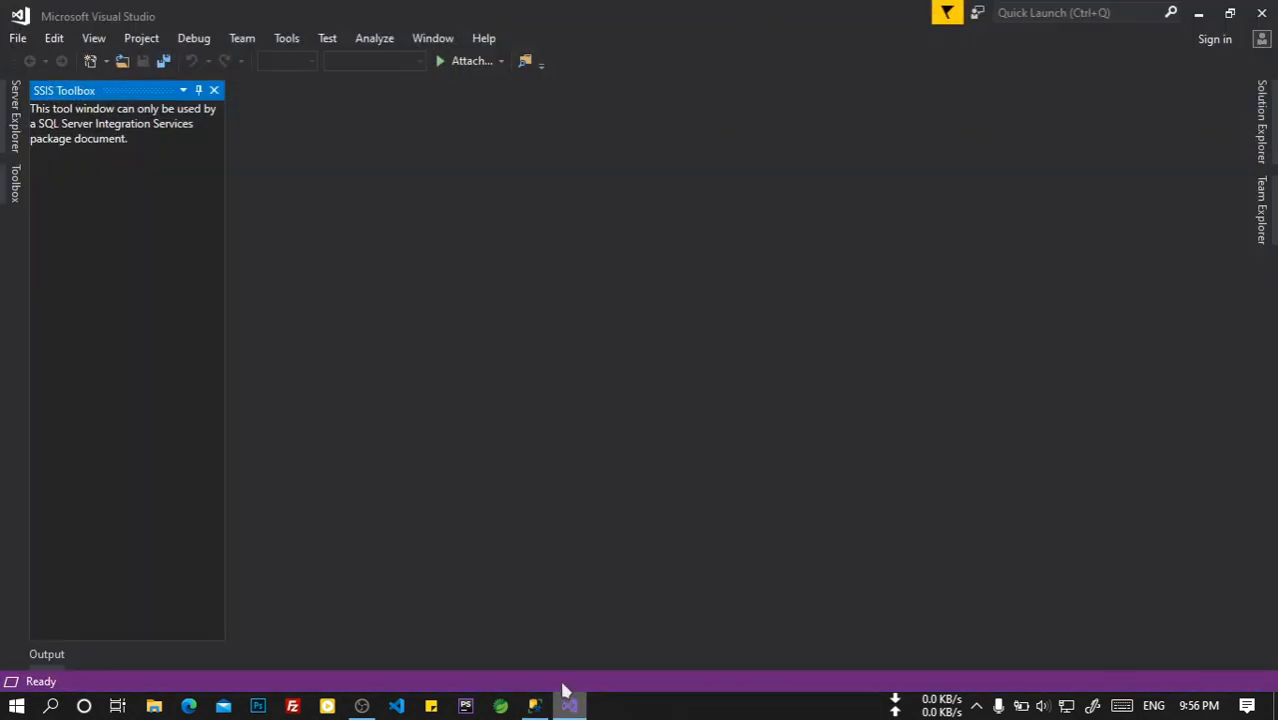
# Create a new Integration Services project named SSIS_PRO_Multicast.
pyautogui.click(45, 45)
pyautogui.moveTo(17, 38)
pyautogui.moveTo(112, 58)
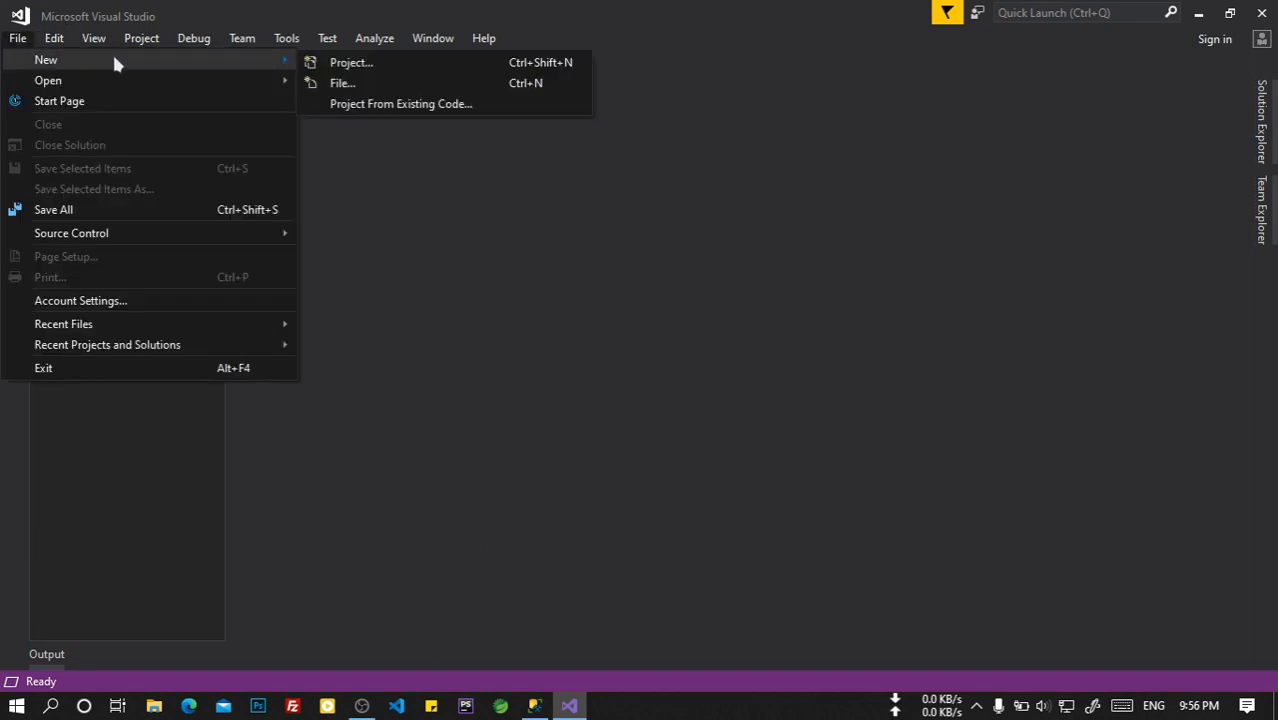
pyautogui.click(340, 62)
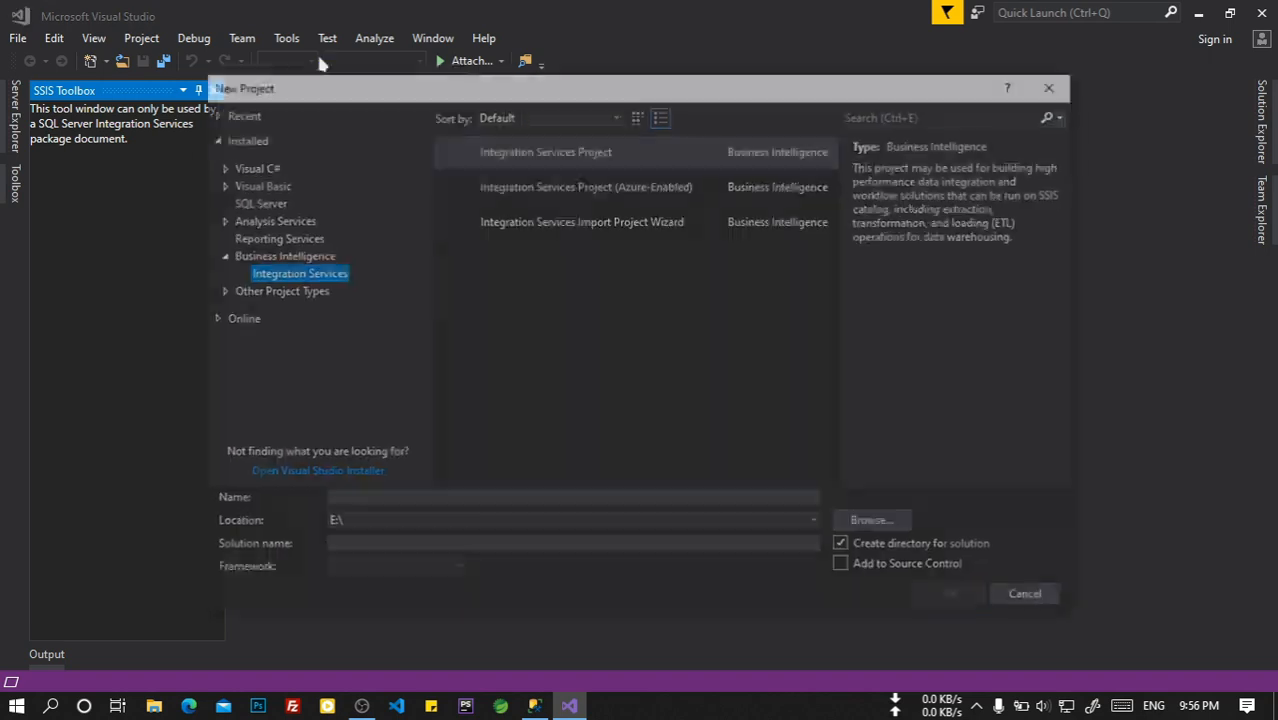
pyautogui.click(510, 151)
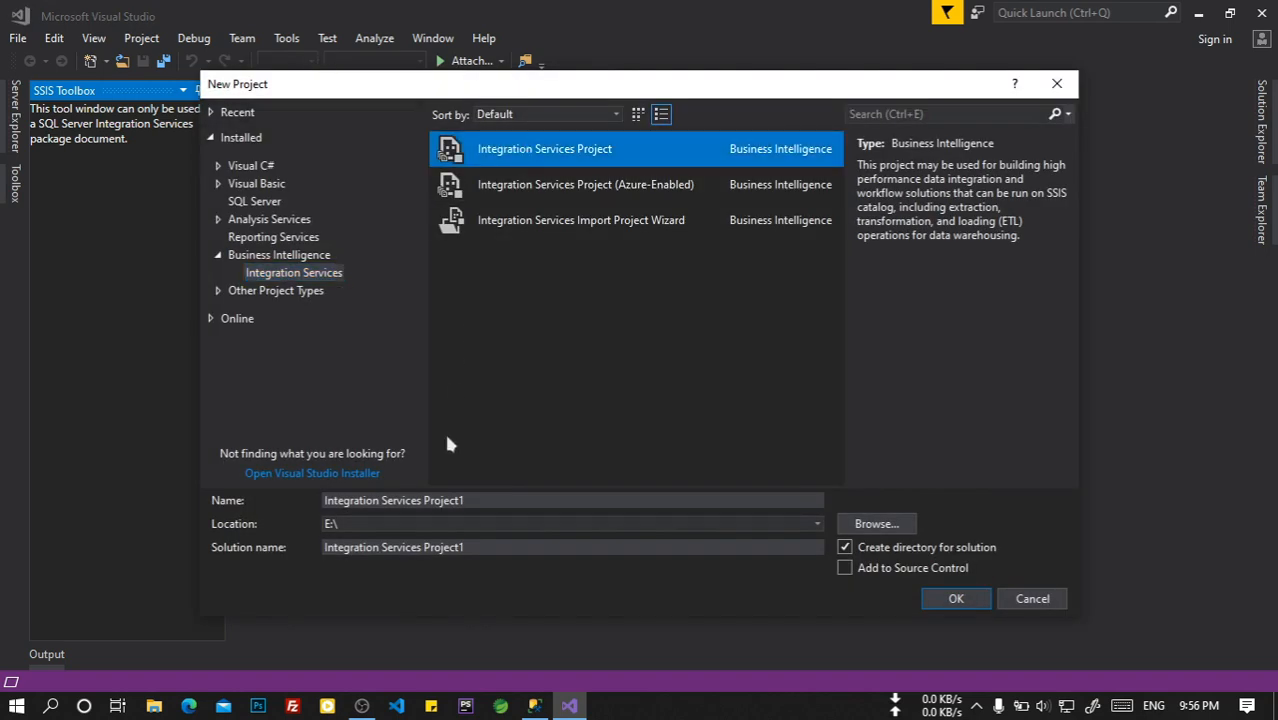
pyautogui.click(467, 501)
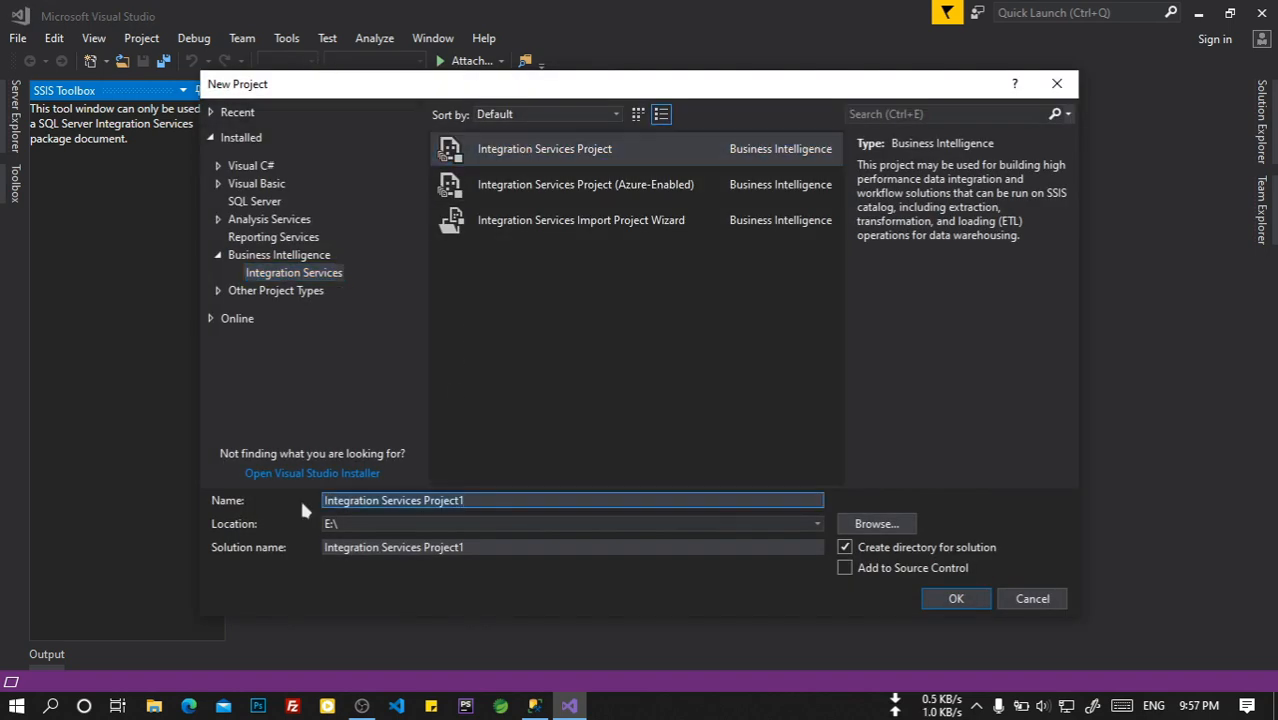
pyautogui.write('SSIS_')
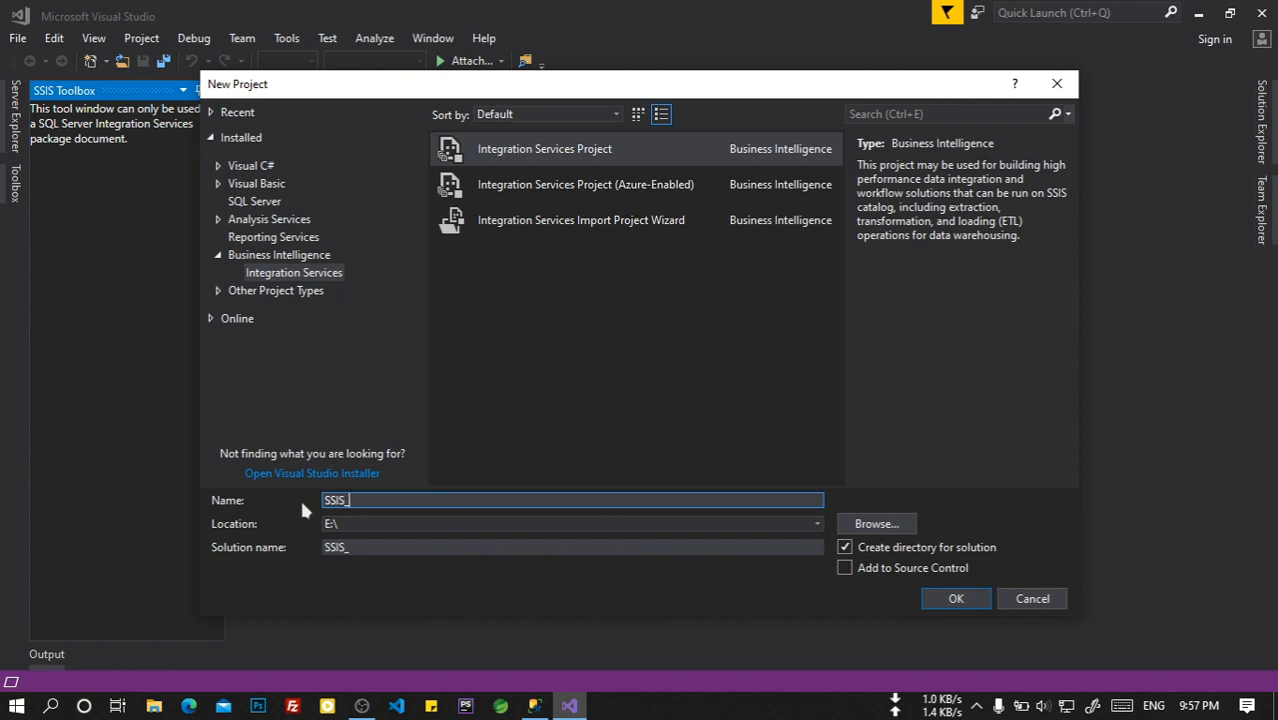
pyautogui.write('PRO_Multicas')
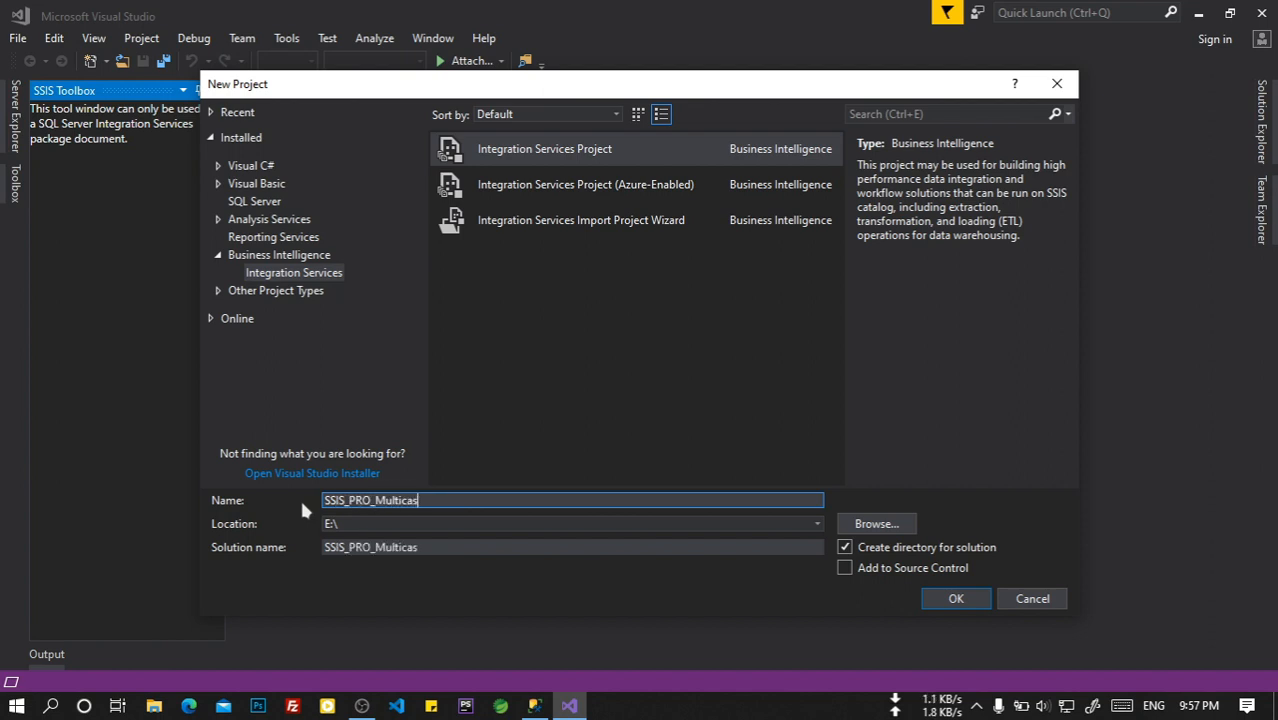
pyautogui.write('t')
pyautogui.click(960, 603)
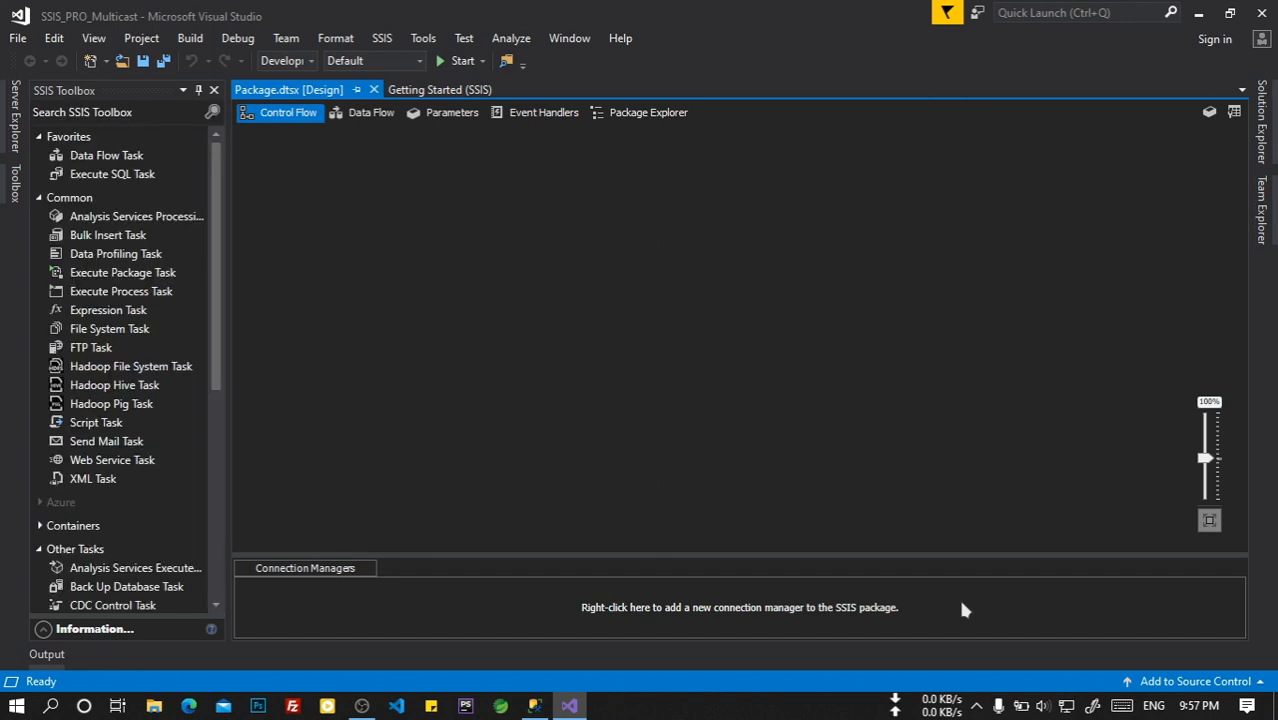
# Add an OLE DB connection manager, remove the pre-listed connection and start defining a new one.
pyautogui.rightClick(504, 601)
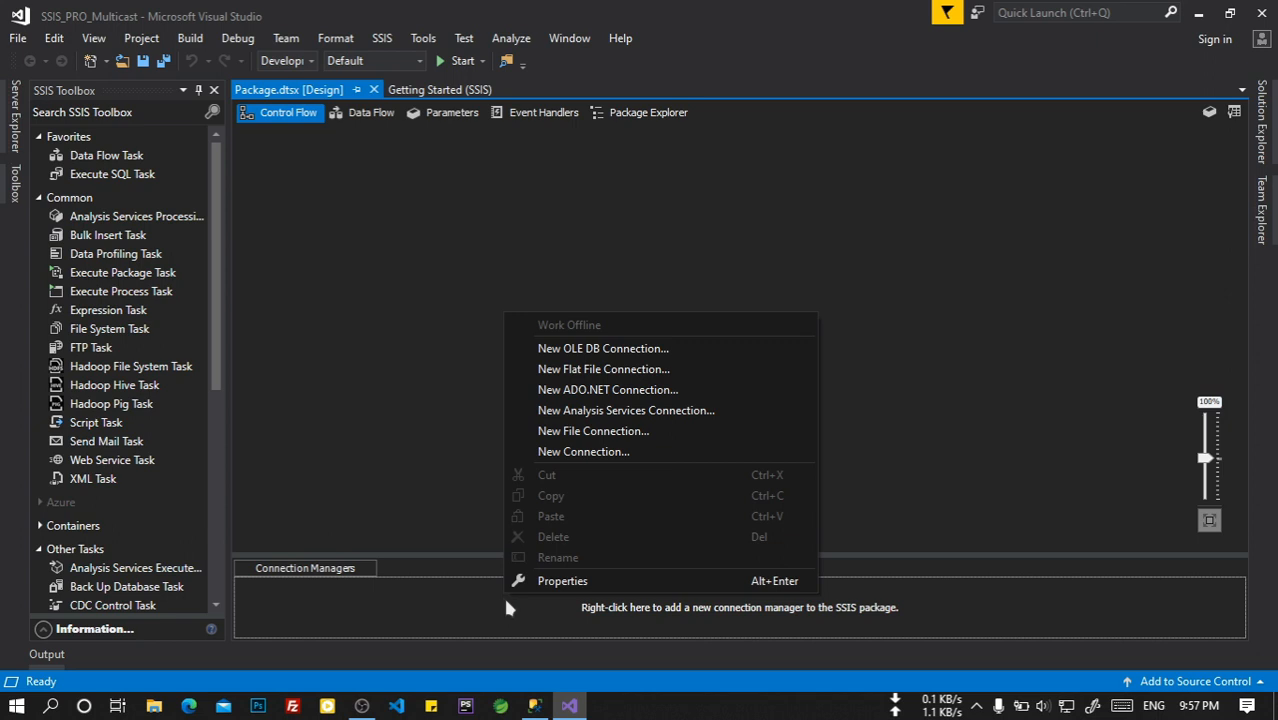
pyautogui.click(587, 351)
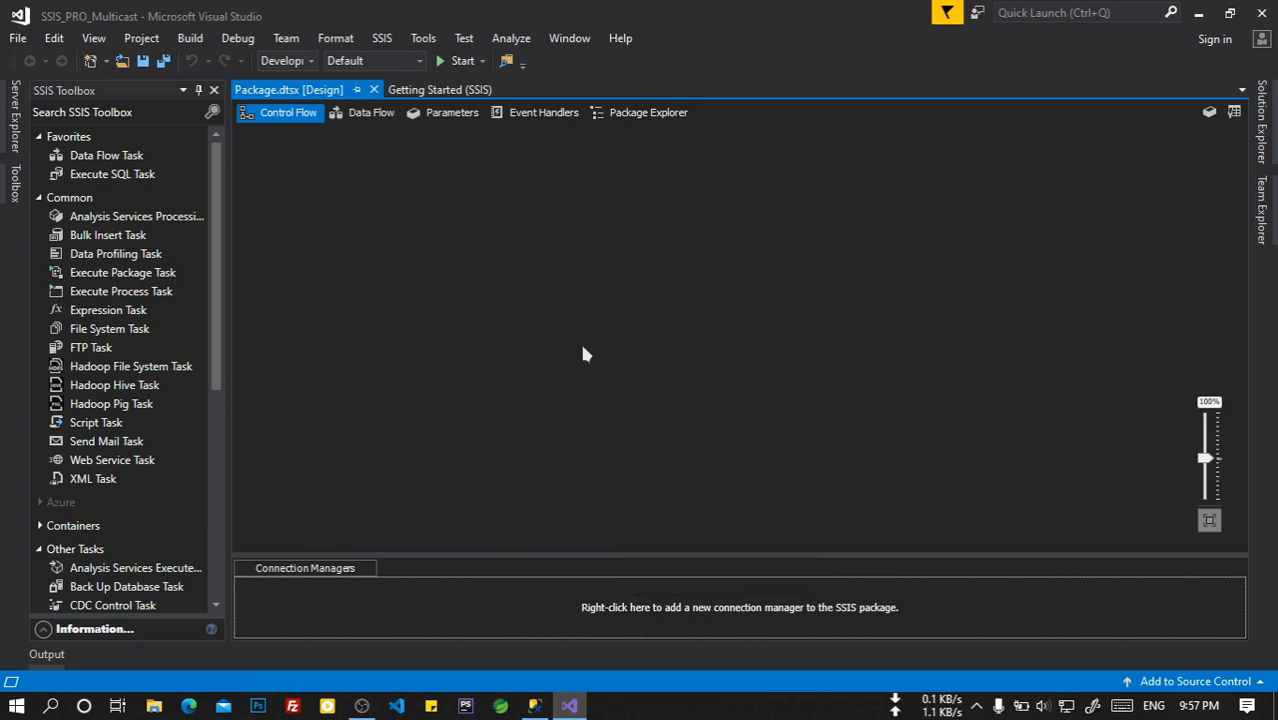
pyautogui.click(822, 503)
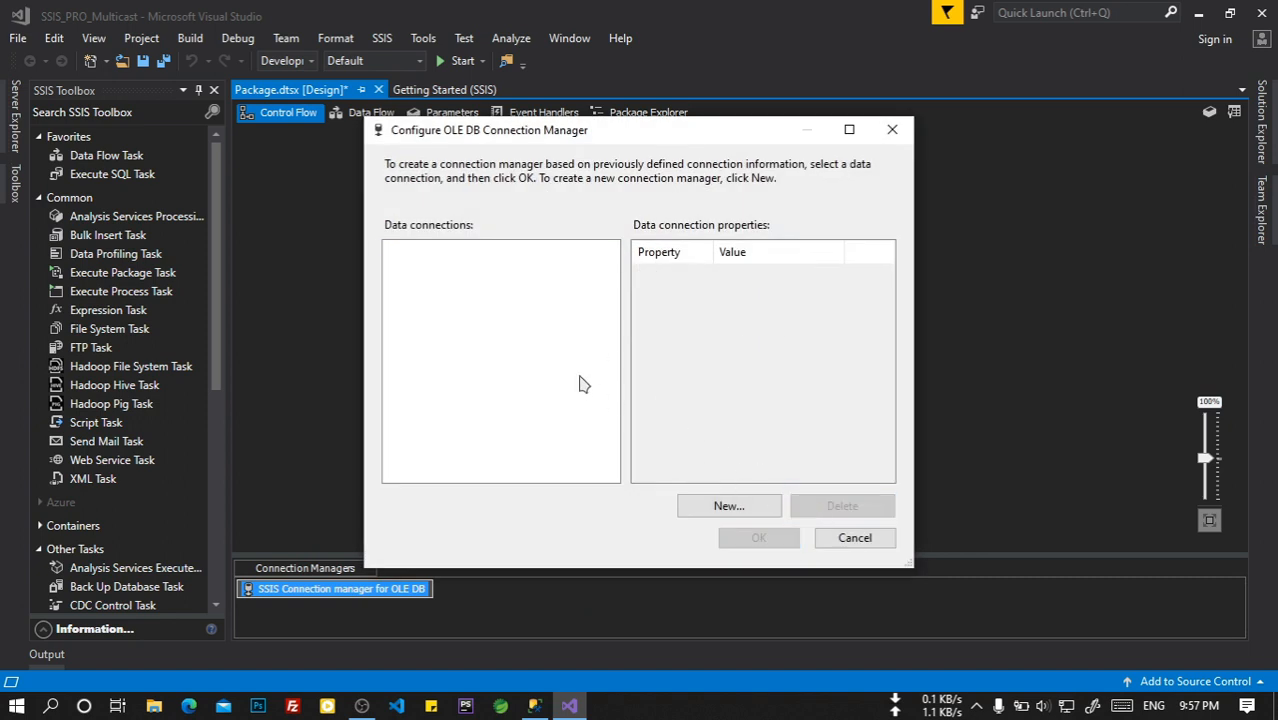
pyautogui.click(679, 498)
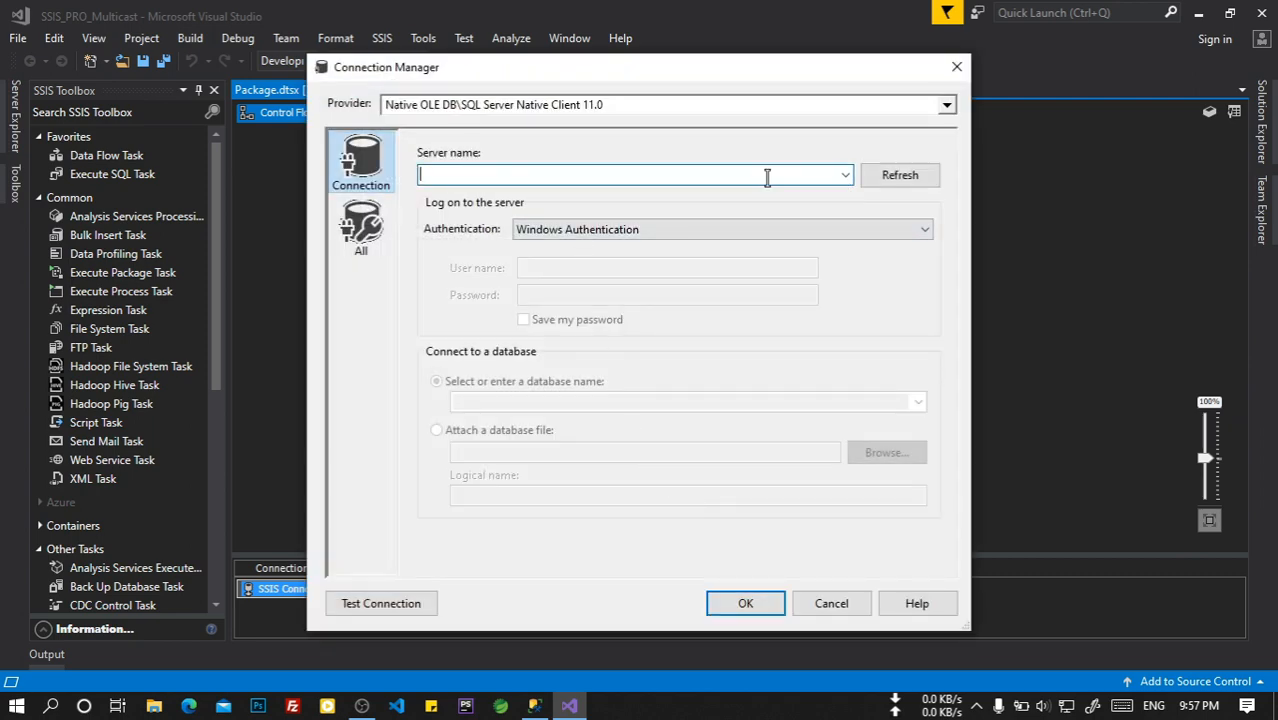
pyautogui.click(533, 706)
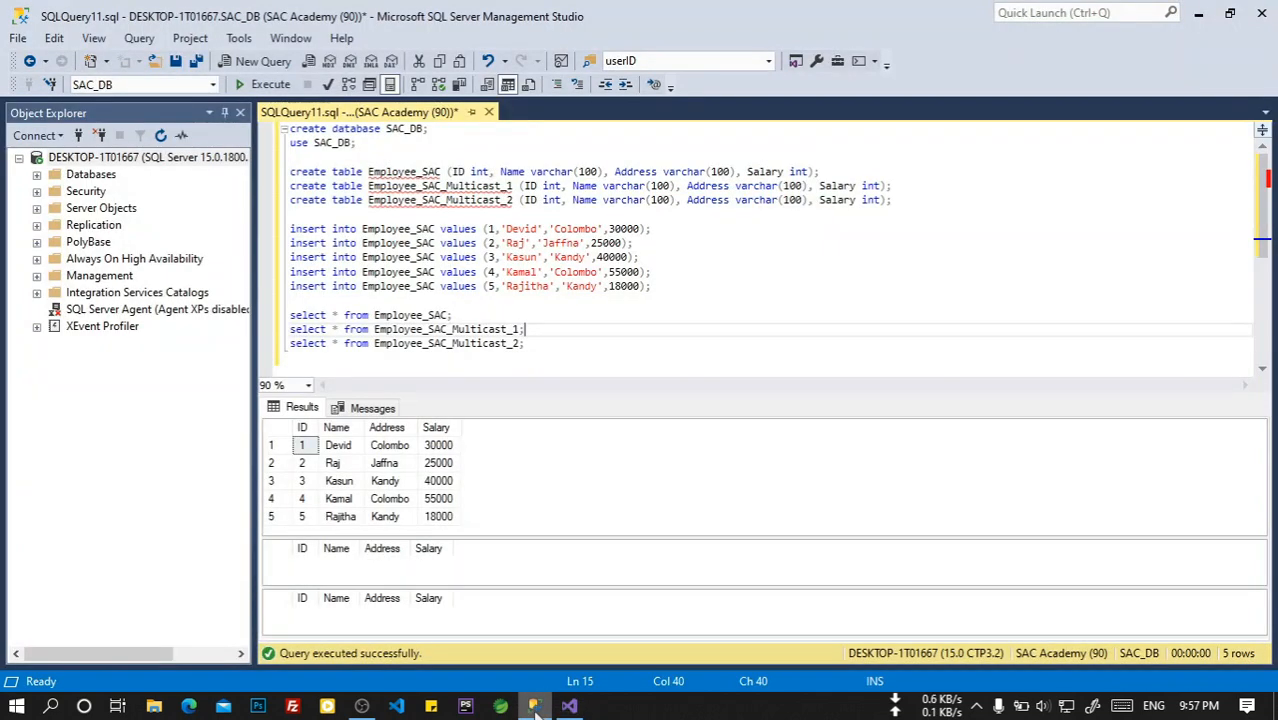
pyautogui.rightClick(104, 160)
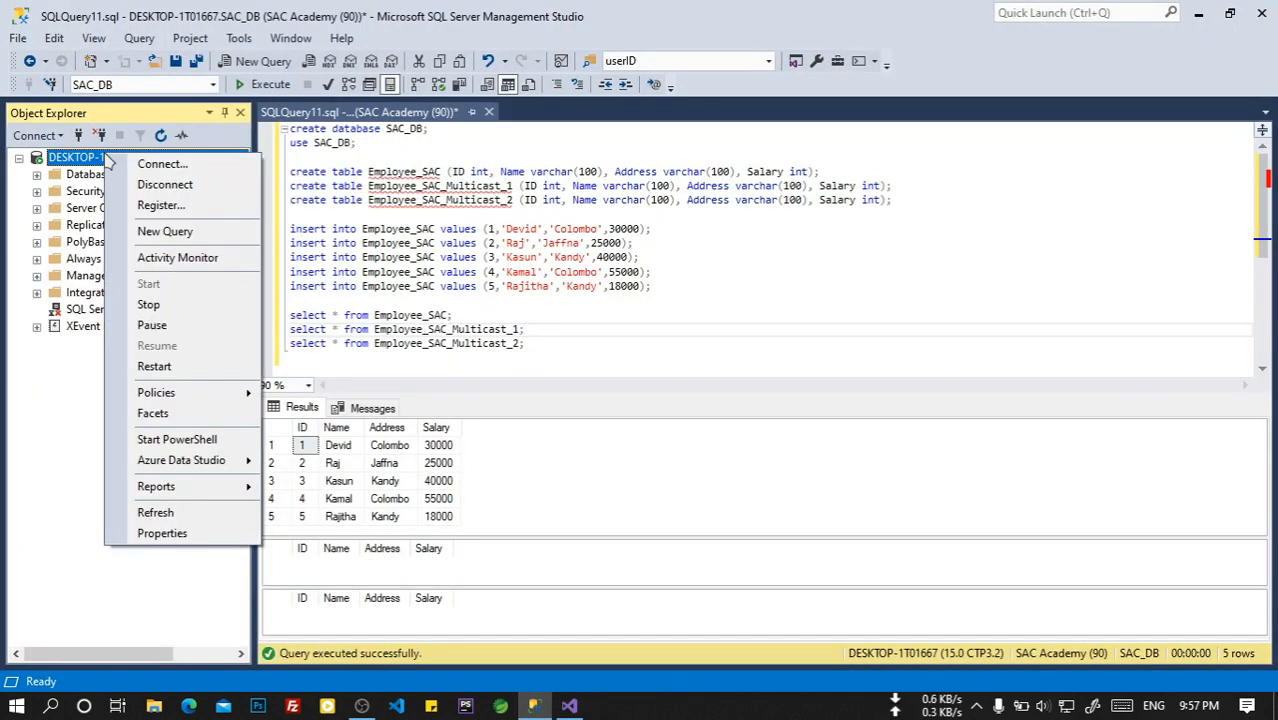
pyautogui.click(127, 166)
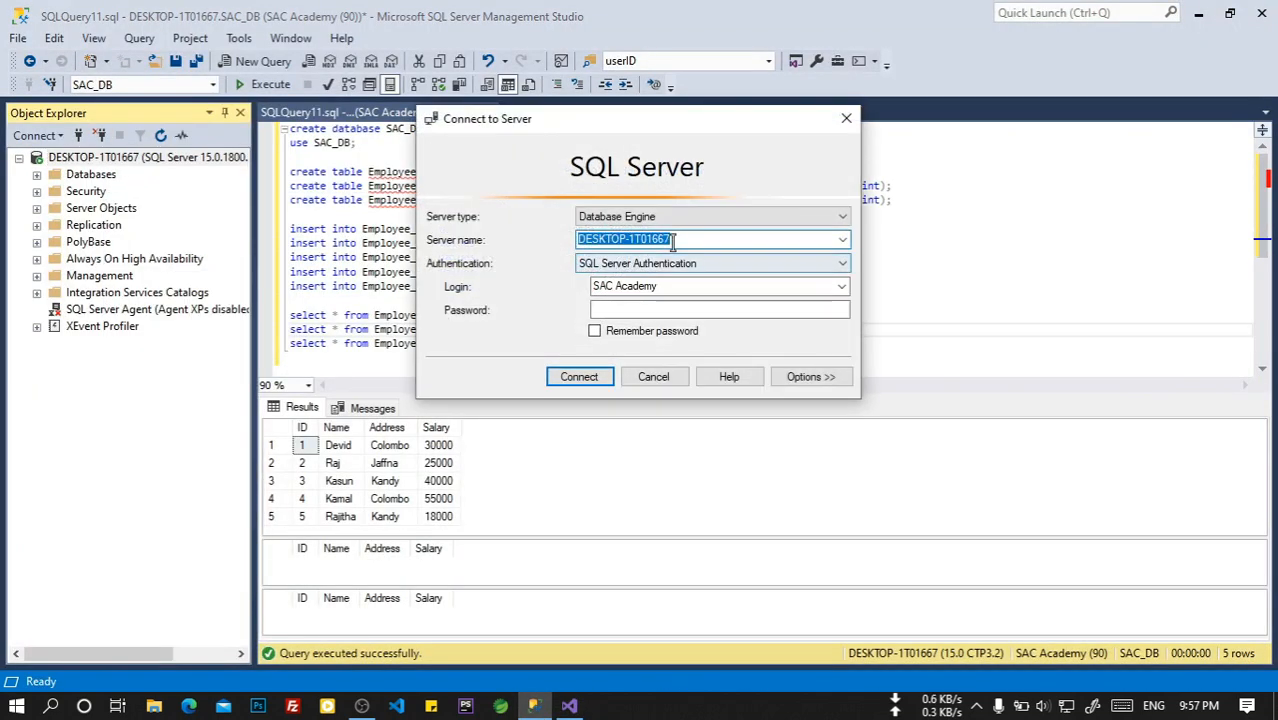
pyautogui.rightClick(659, 239)
pyautogui.click(695, 300)
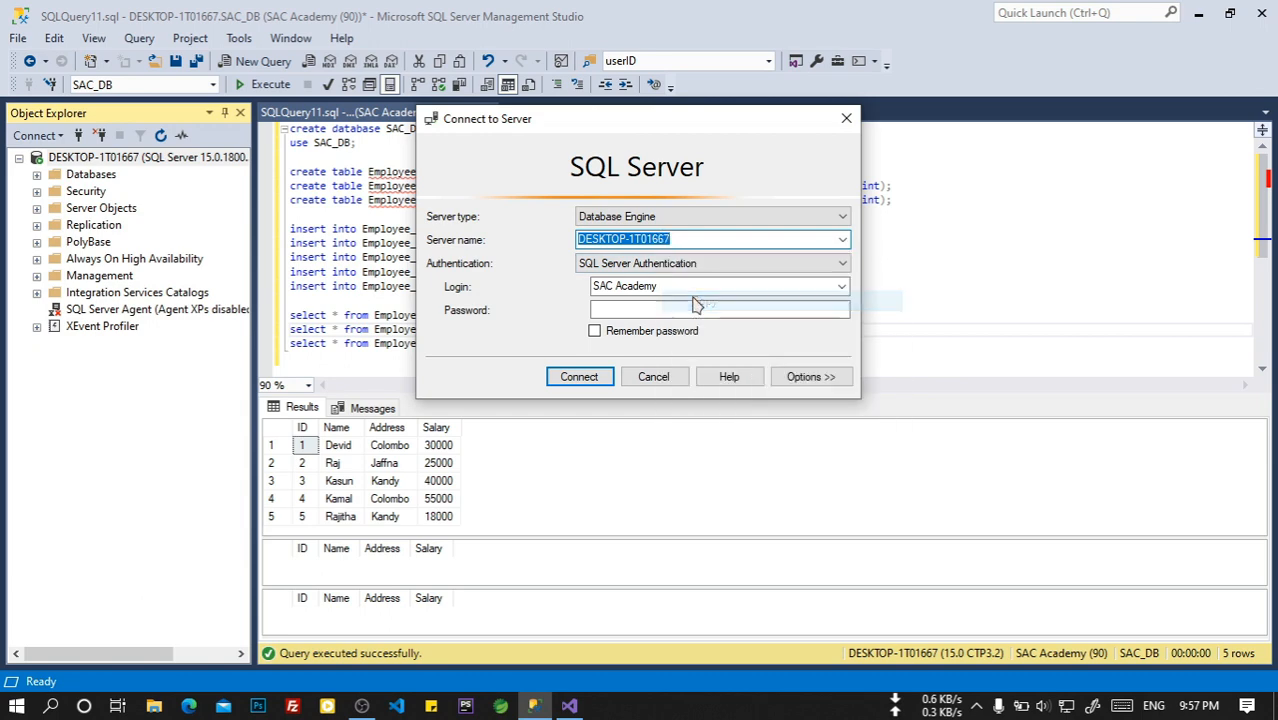
pyautogui.click(655, 377)
pyautogui.click(569, 706)
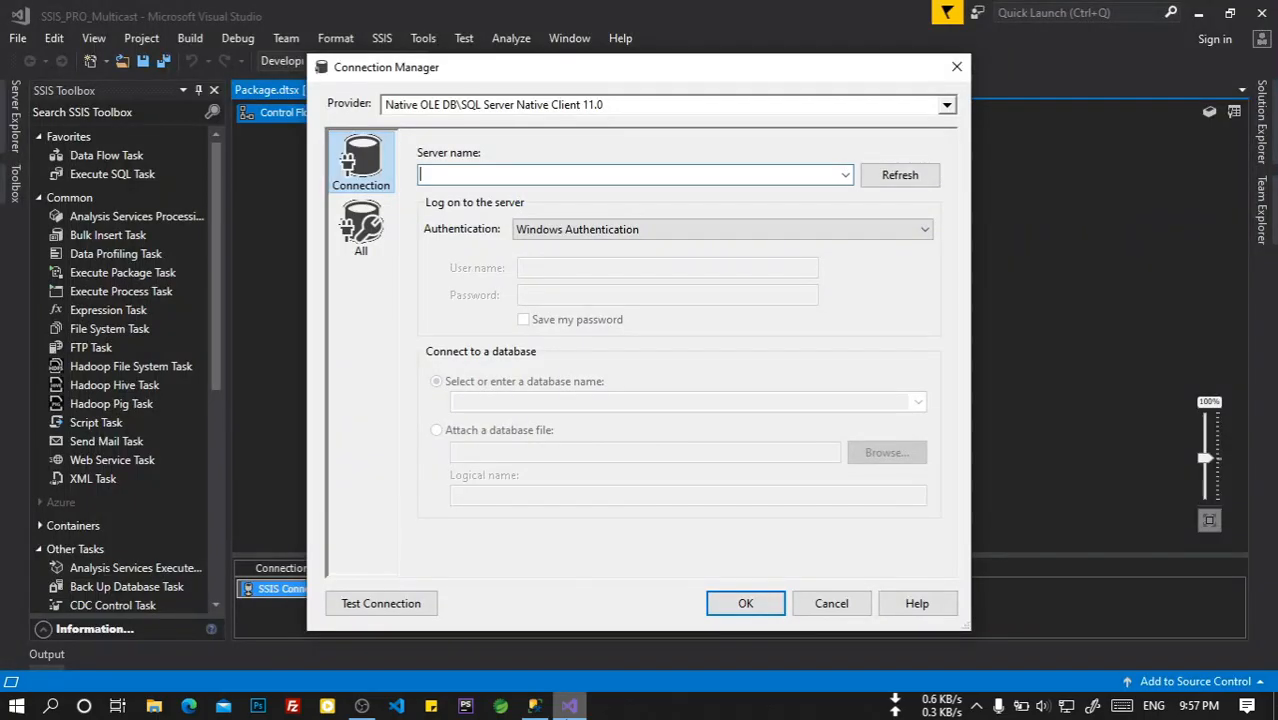
# Paste the server name and use SQL Server Authentication with user SA and its password.
pyautogui.rightClick(463, 172)
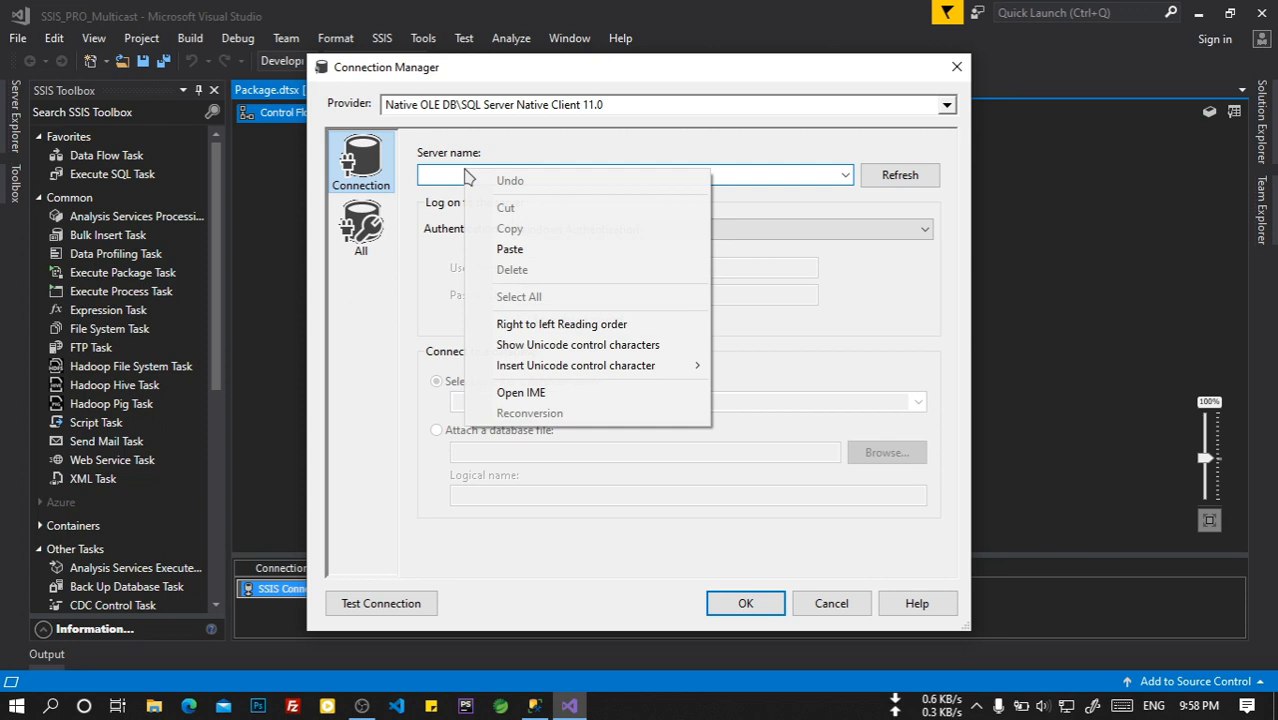
pyautogui.click(506, 251)
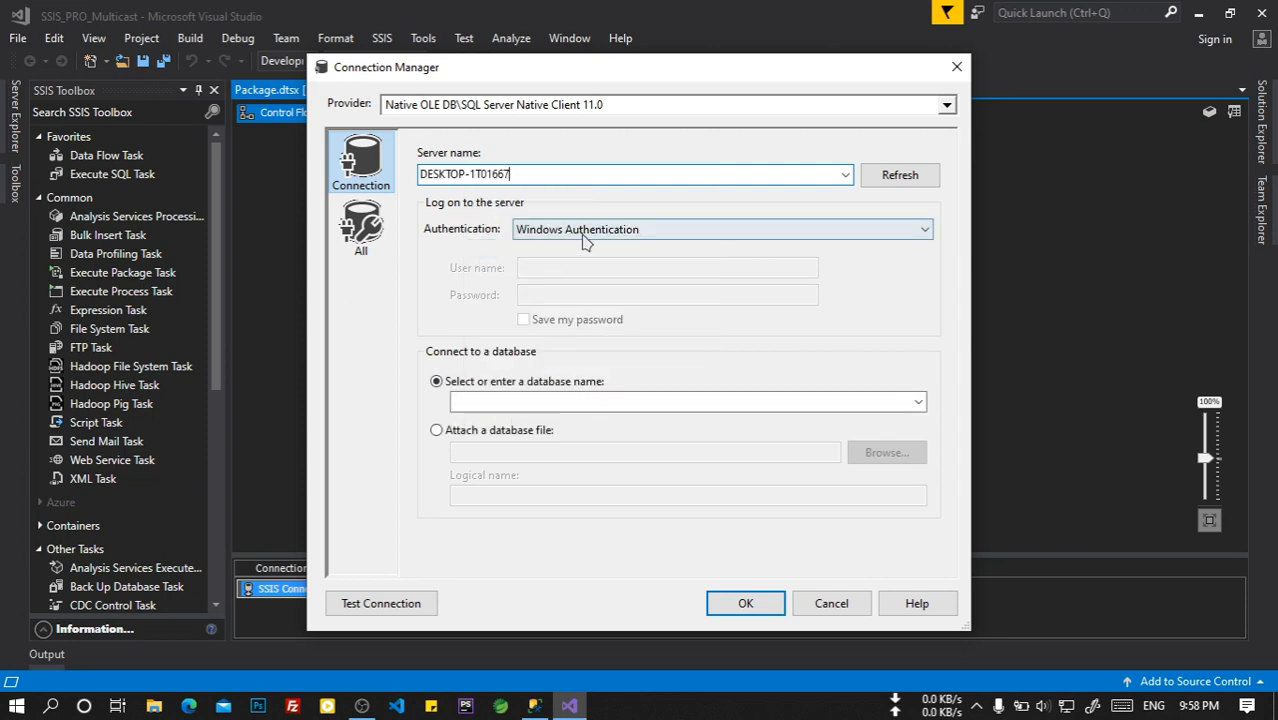
pyautogui.click(580, 231)
pyautogui.click(585, 262)
pyautogui.click(576, 270)
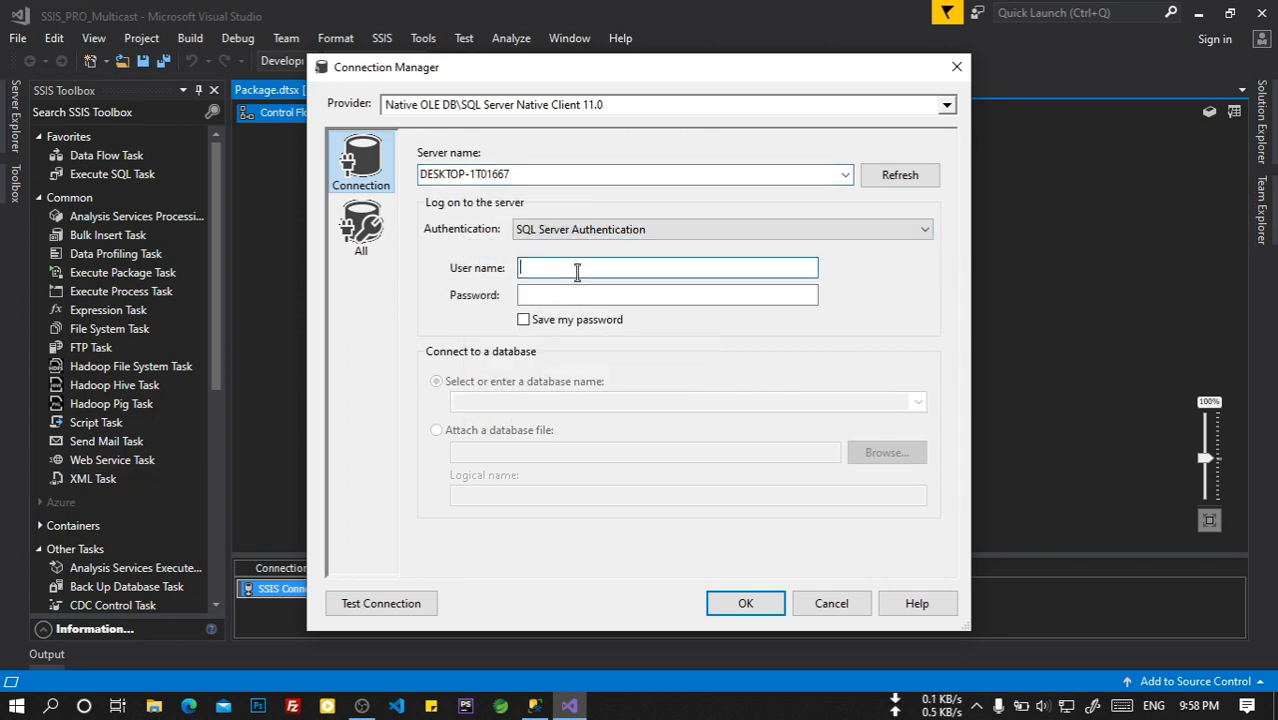
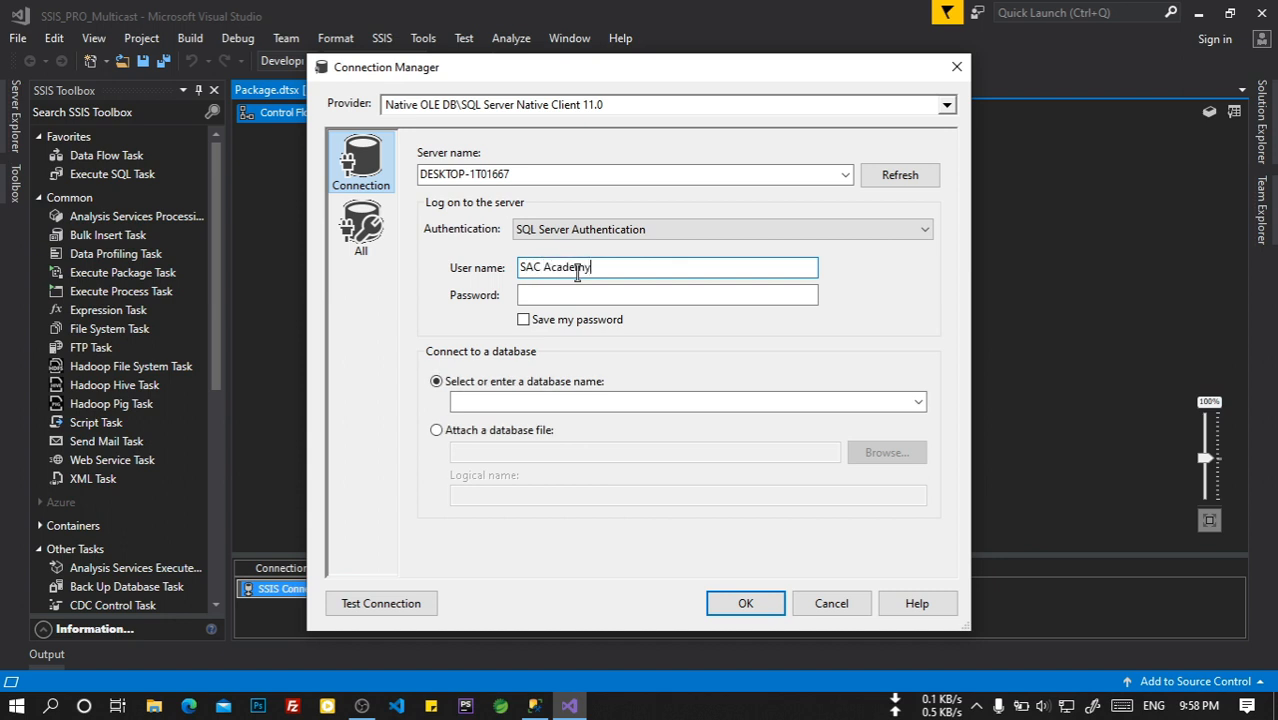
pyautogui.click(579, 294)
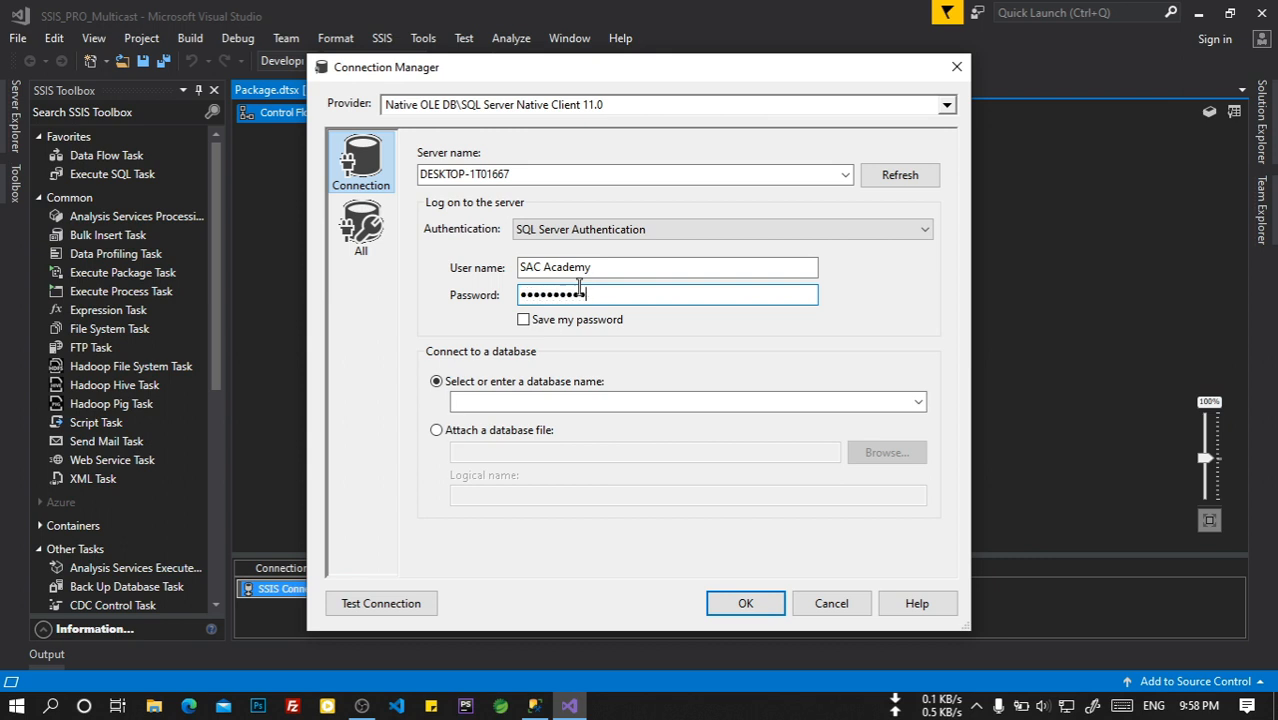
# Select the SAC_DB database, test the connection successfully, and accept both dialogs.
pyautogui.click(563, 401)
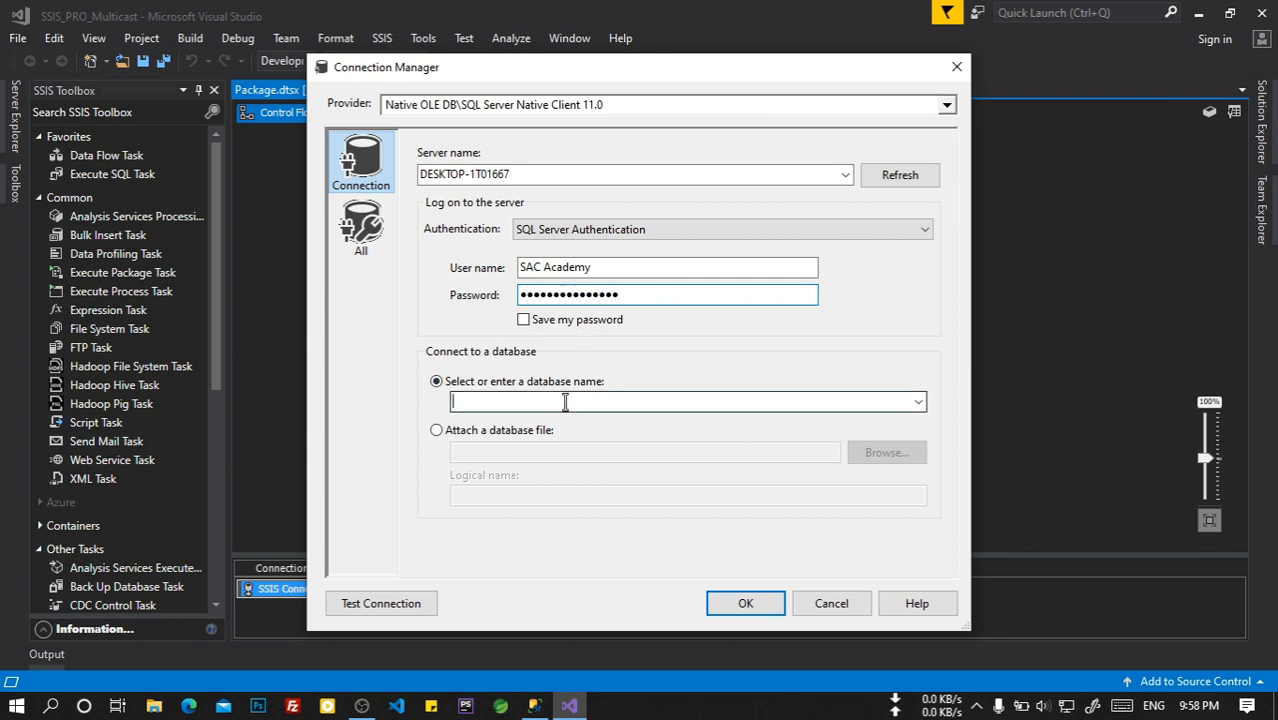
pyautogui.click(915, 404)
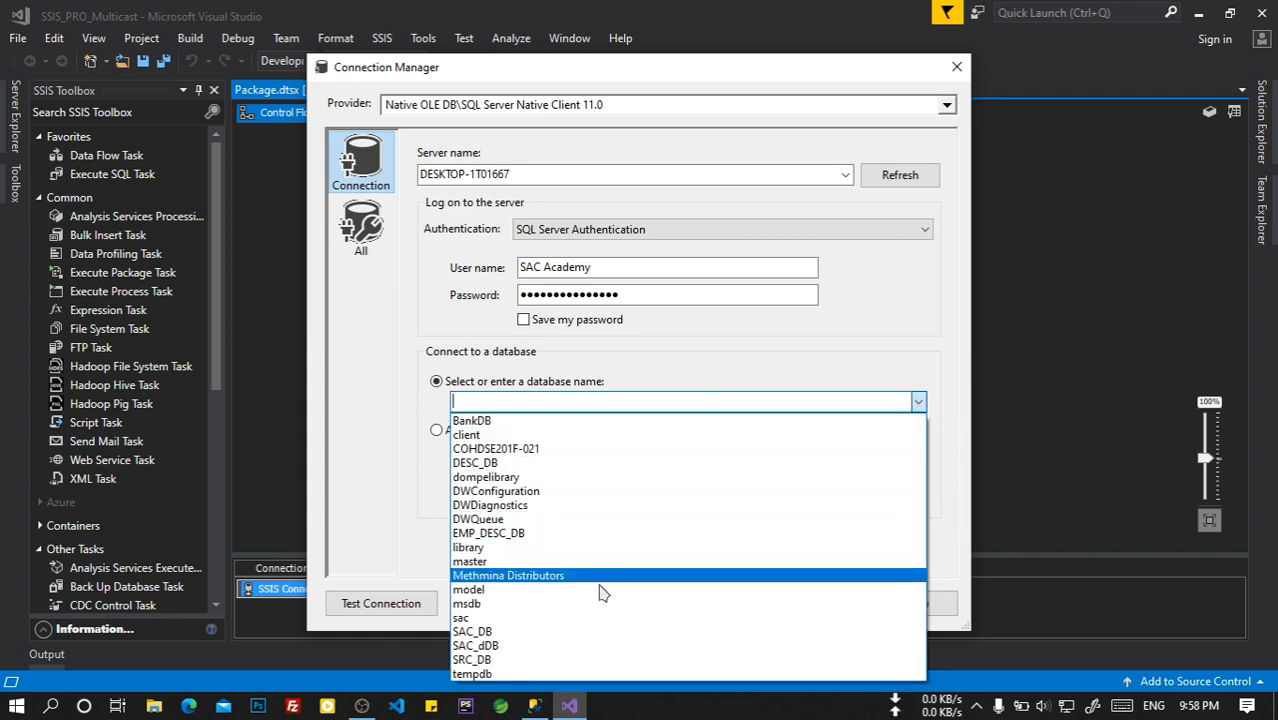
pyautogui.click(550, 631)
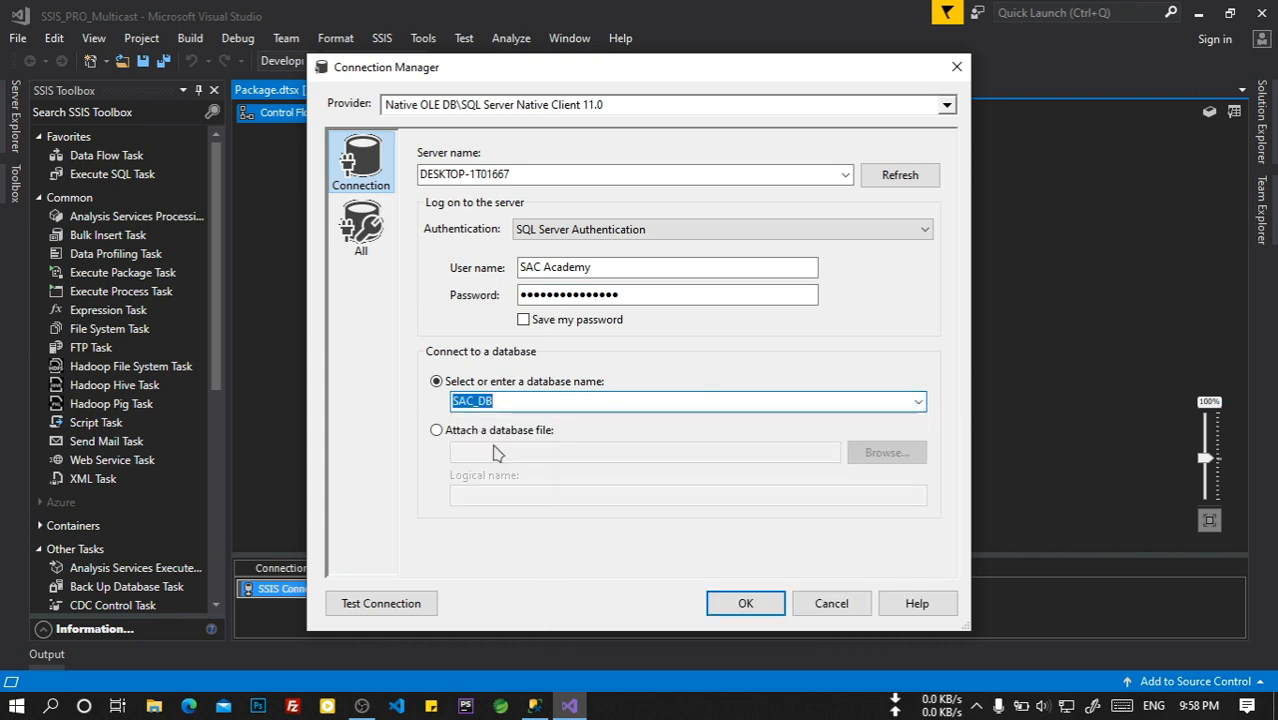
pyautogui.click(390, 603)
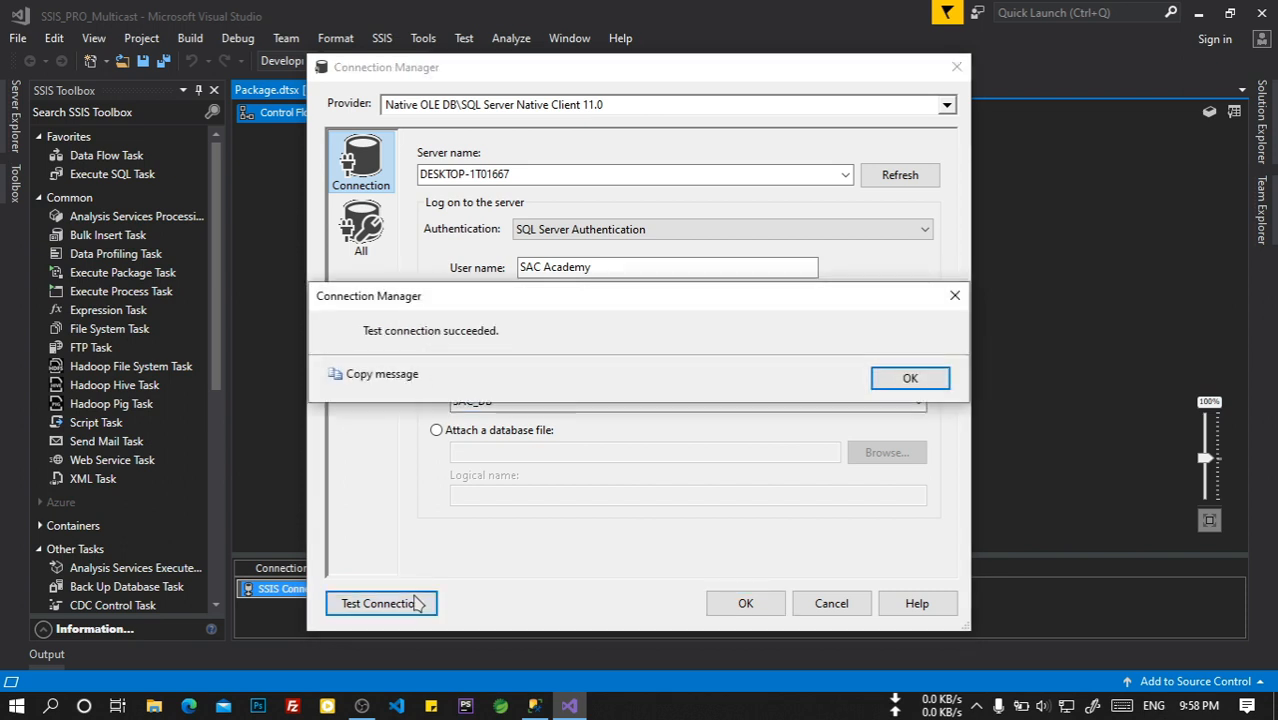
pyautogui.click(912, 376)
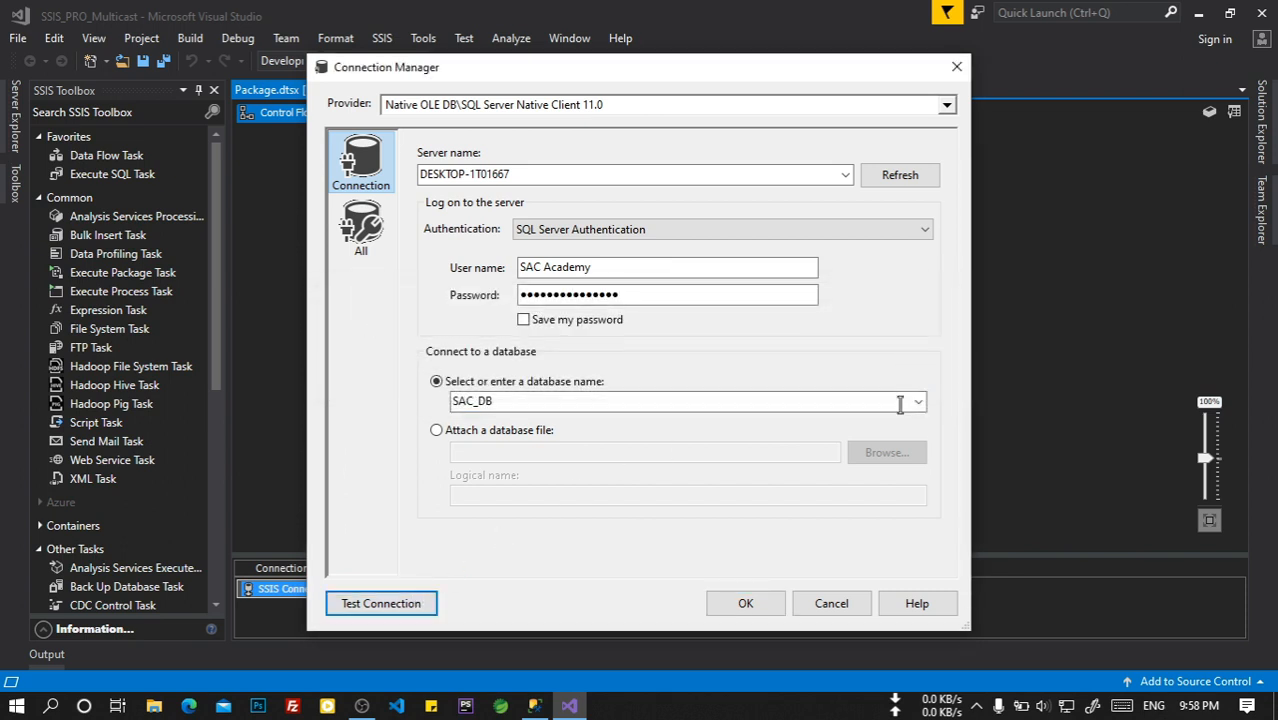
pyautogui.click(746, 605)
pyautogui.click(758, 539)
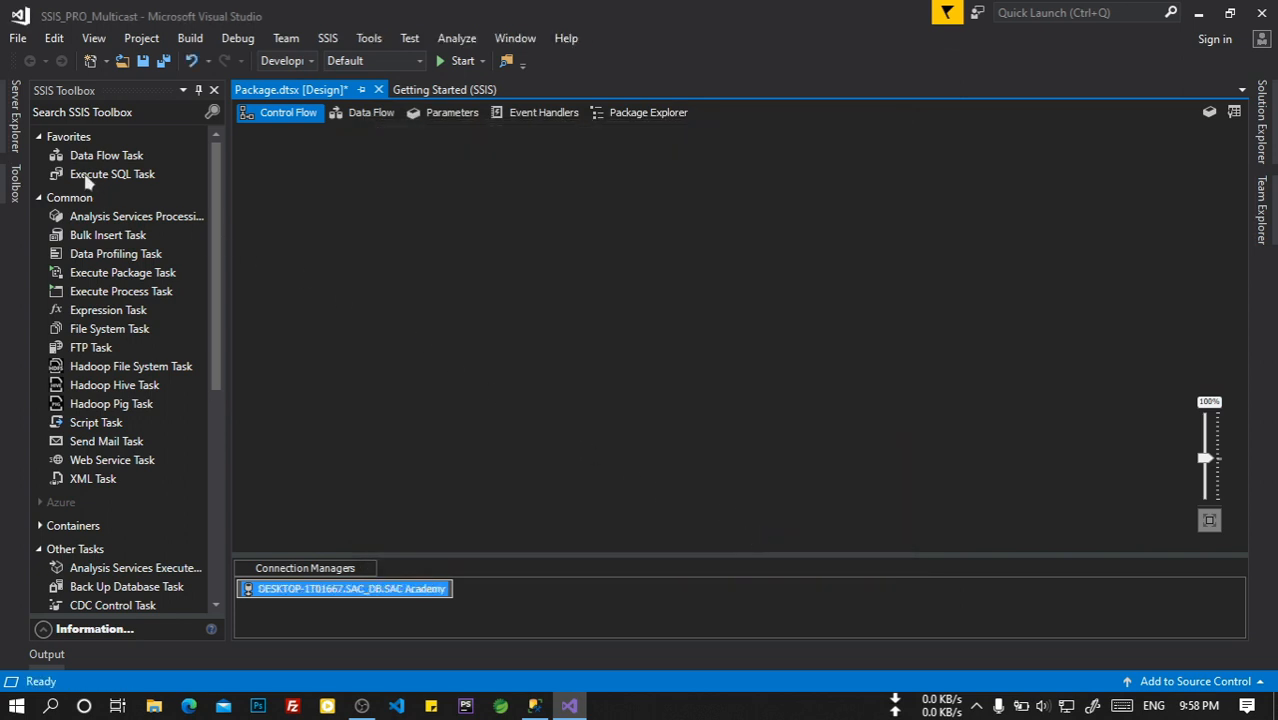
# Add a Data Flow Task to the control flow and open its data flow surface.
pyautogui.moveTo(86, 166); pyautogui.dragTo(396, 268)
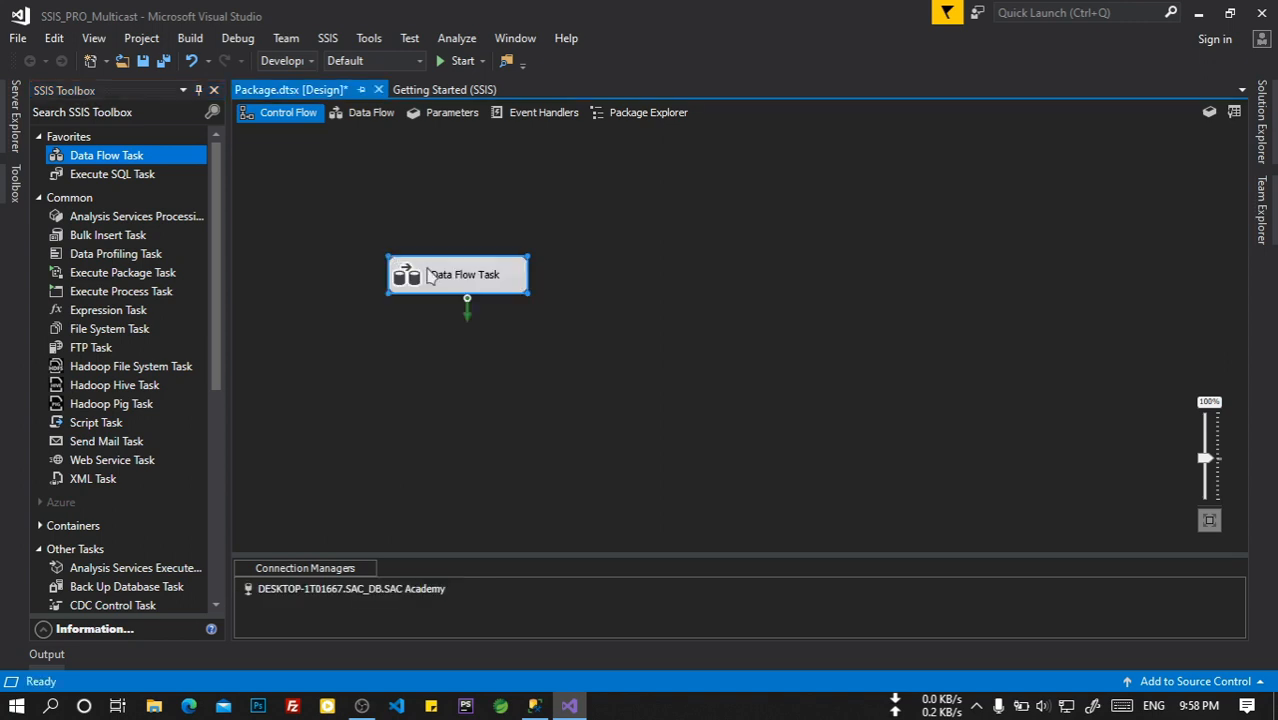
pyautogui.click(465, 276)
pyautogui.click(580, 278)
pyautogui.doubleClick(488, 274)
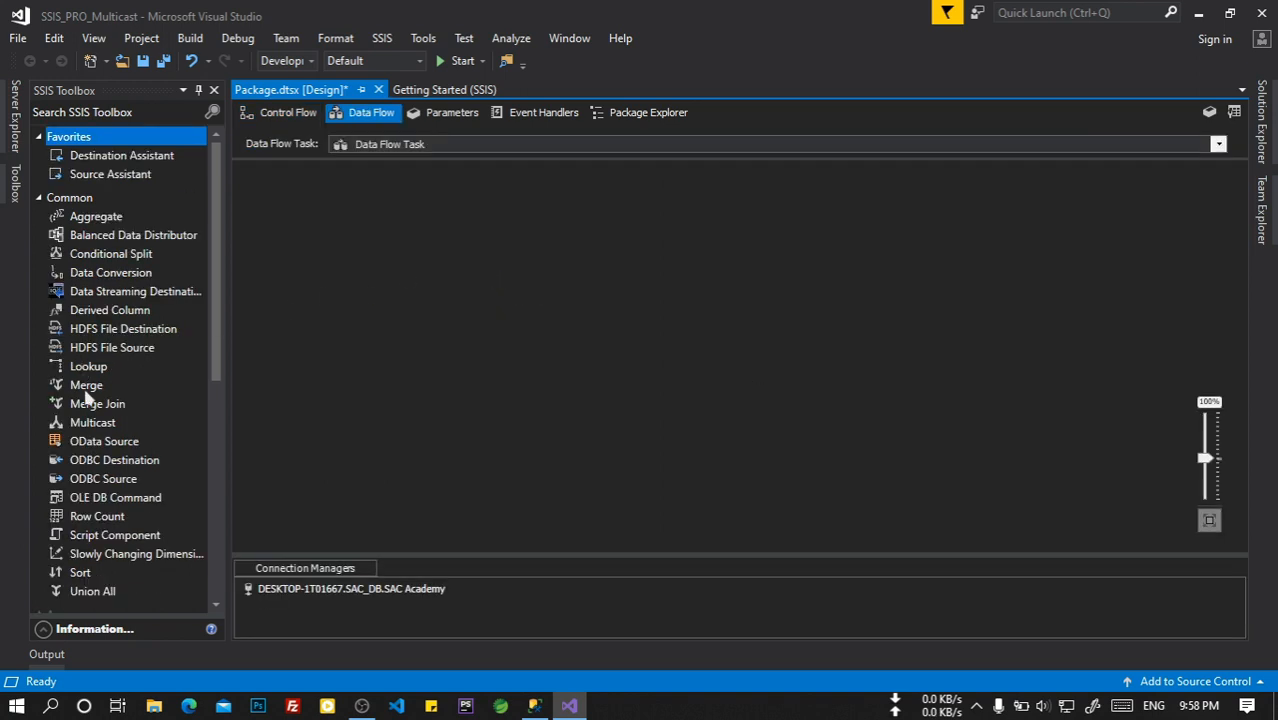
# Place an OLE DB Source on the left and two OLE DB Destinations on the right.
pyautogui.scroll(-8, 115, 430)
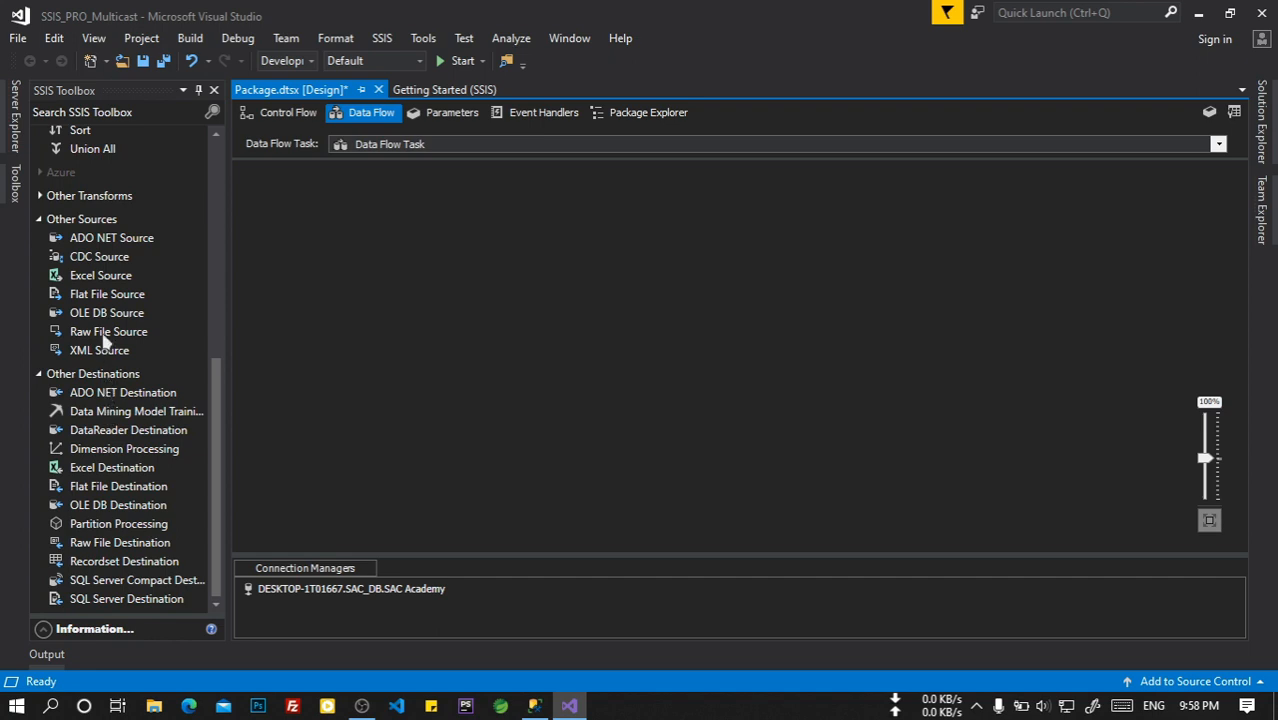
pyautogui.click(98, 258)
pyautogui.moveTo(97, 312); pyautogui.dragTo(459, 367)
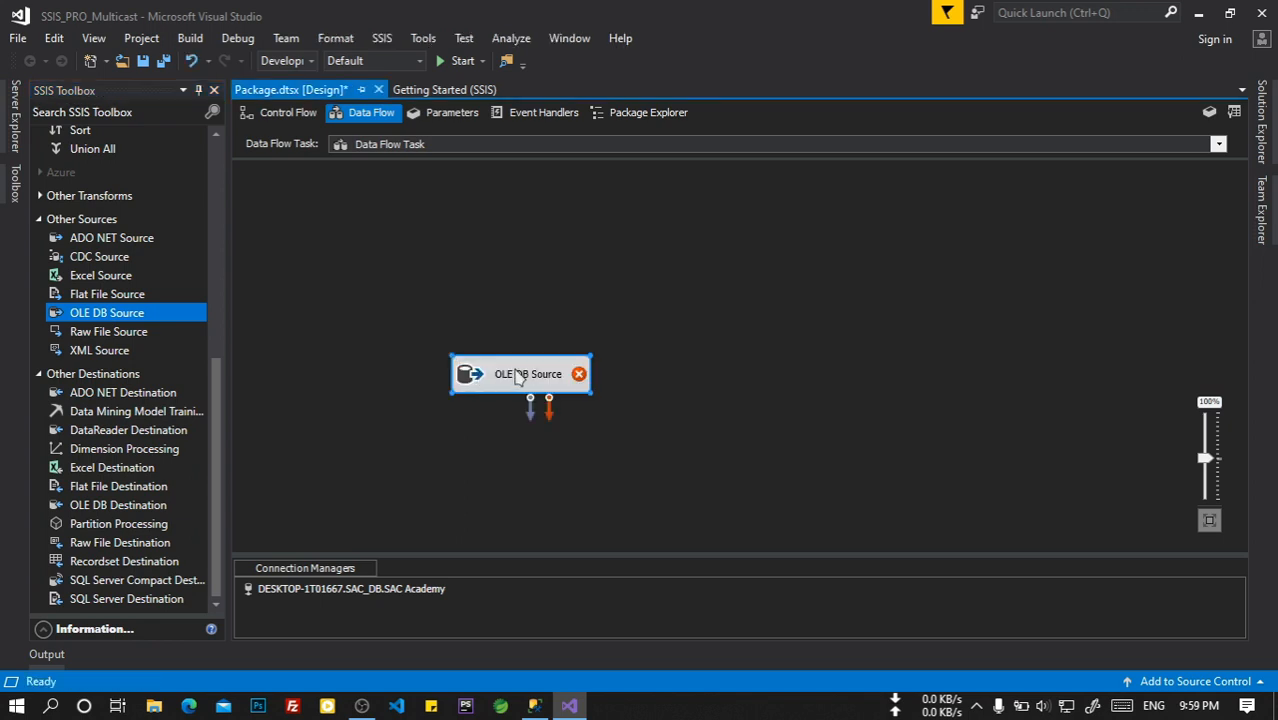
pyautogui.moveTo(512, 376); pyautogui.dragTo(460, 330)
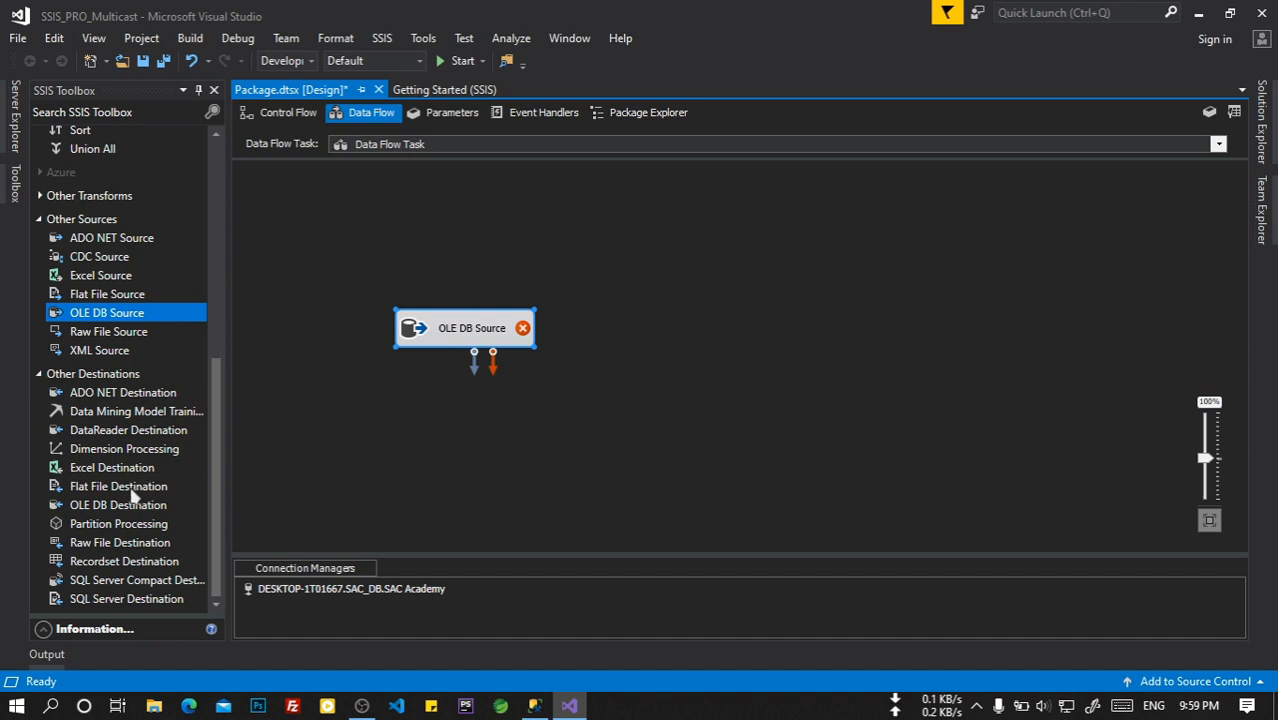
pyautogui.moveTo(128, 508); pyautogui.dragTo(905, 257)
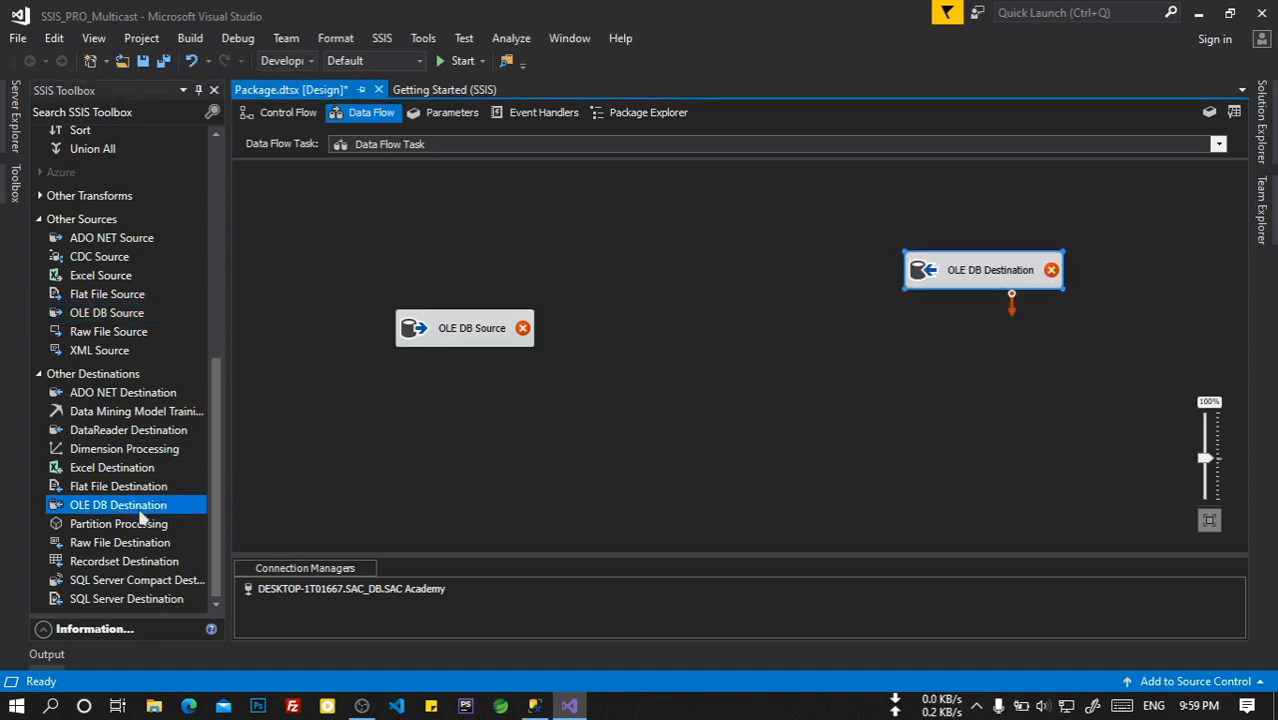
pyautogui.moveTo(145, 510); pyautogui.dragTo(930, 418)
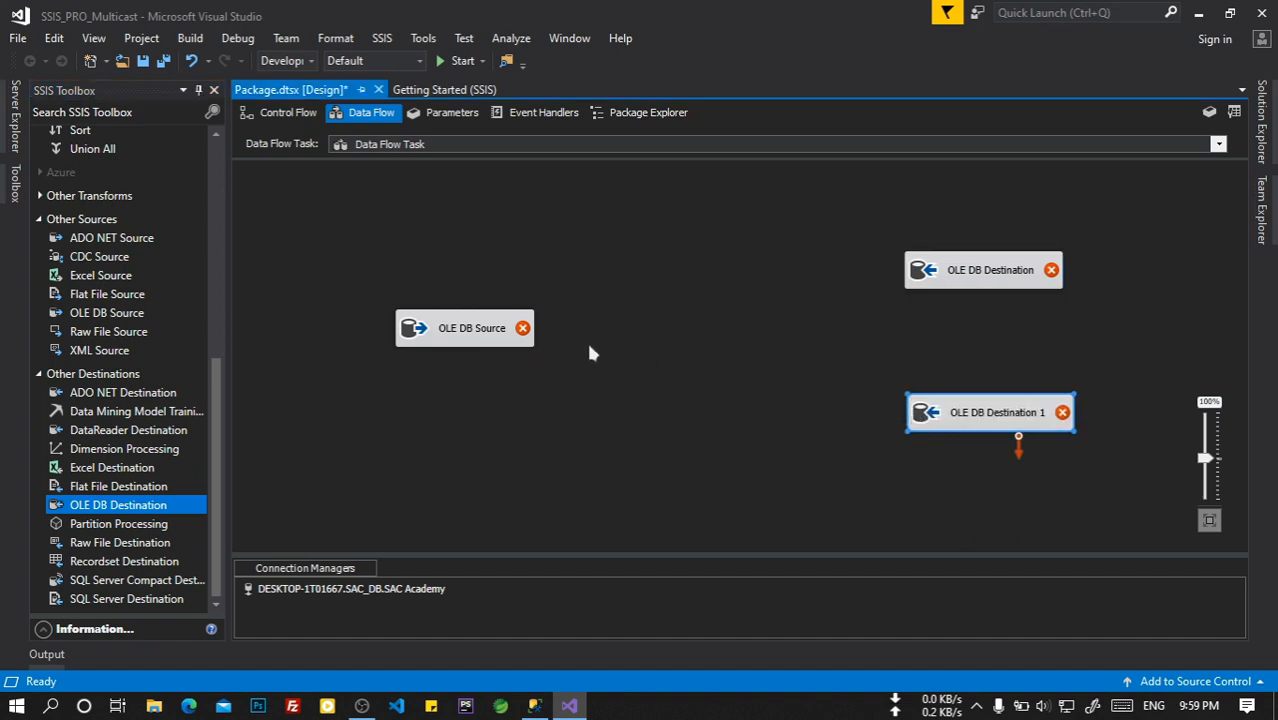
# Add a Multicast between the source and the two destinations.
pyautogui.scroll(6, 136, 368)
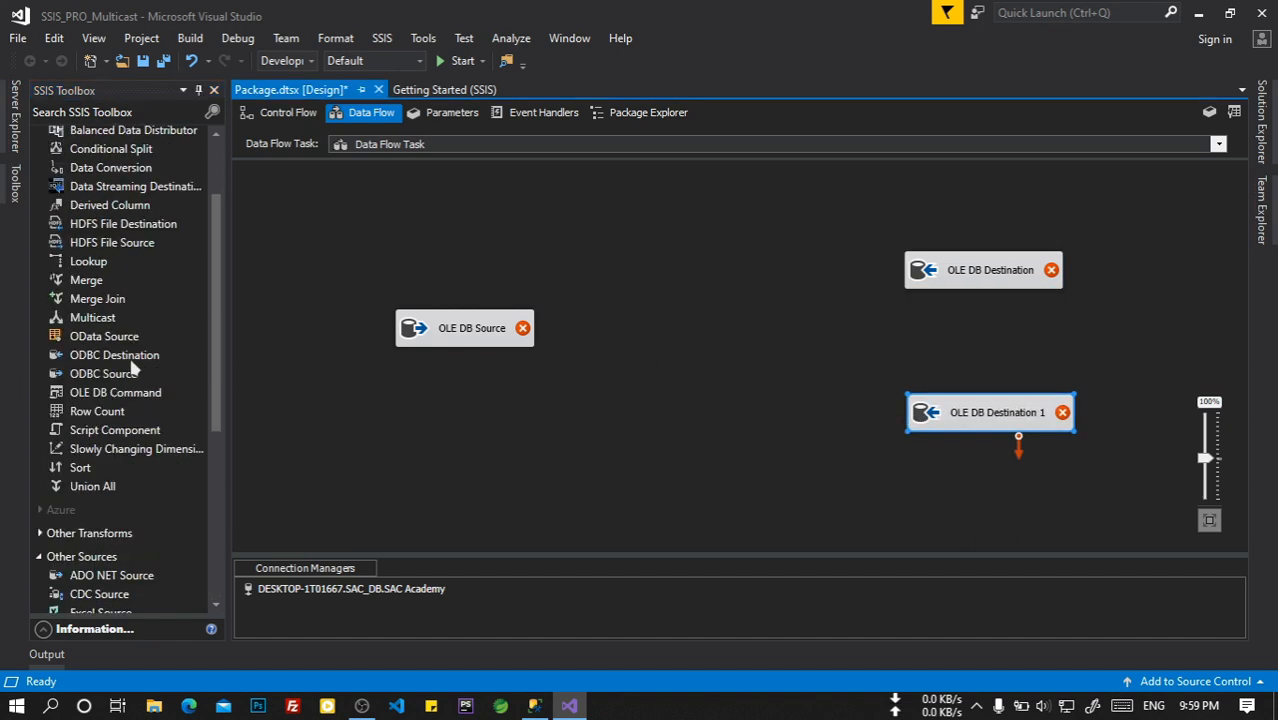
pyautogui.click(104, 322)
pyautogui.moveTo(104, 322); pyautogui.dragTo(684, 335)
pyautogui.moveTo(955, 276); pyautogui.dragTo(967, 264)
pyautogui.click(951, 327)
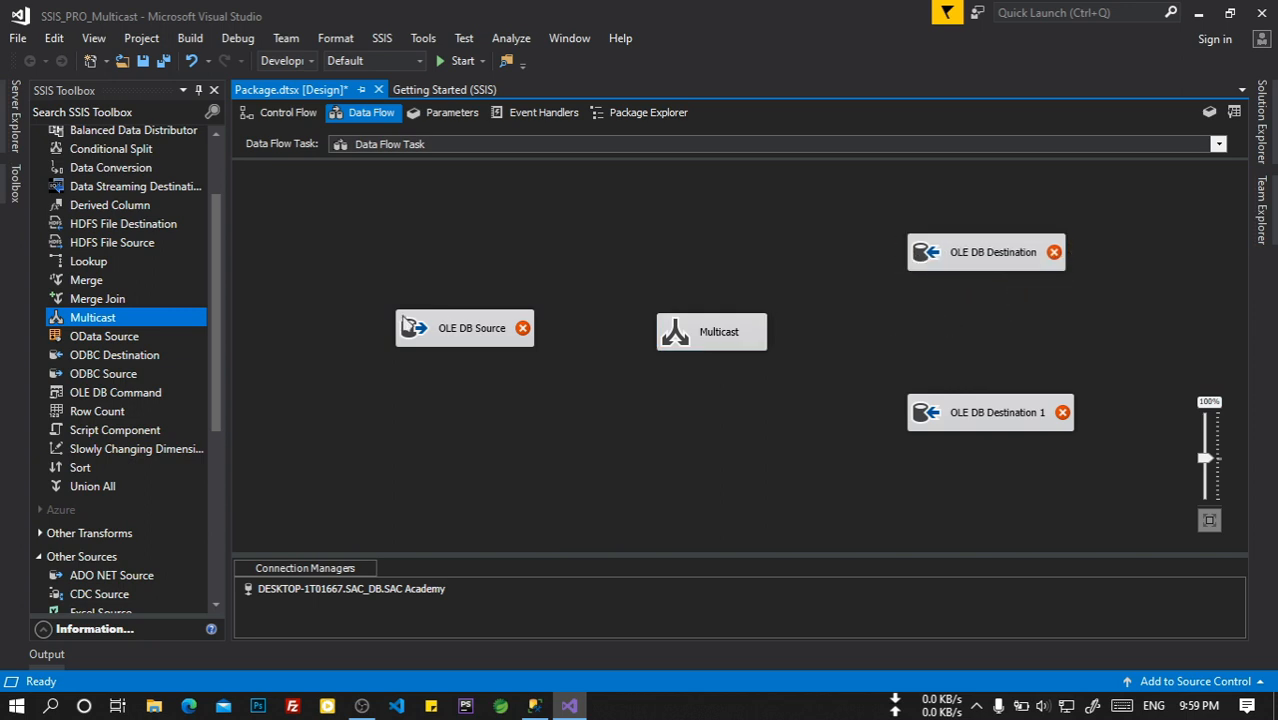
pyautogui.click(460, 336)
# Rename the OLE DB Source to SAC_EMP.
pyautogui.rightClick(457, 331)
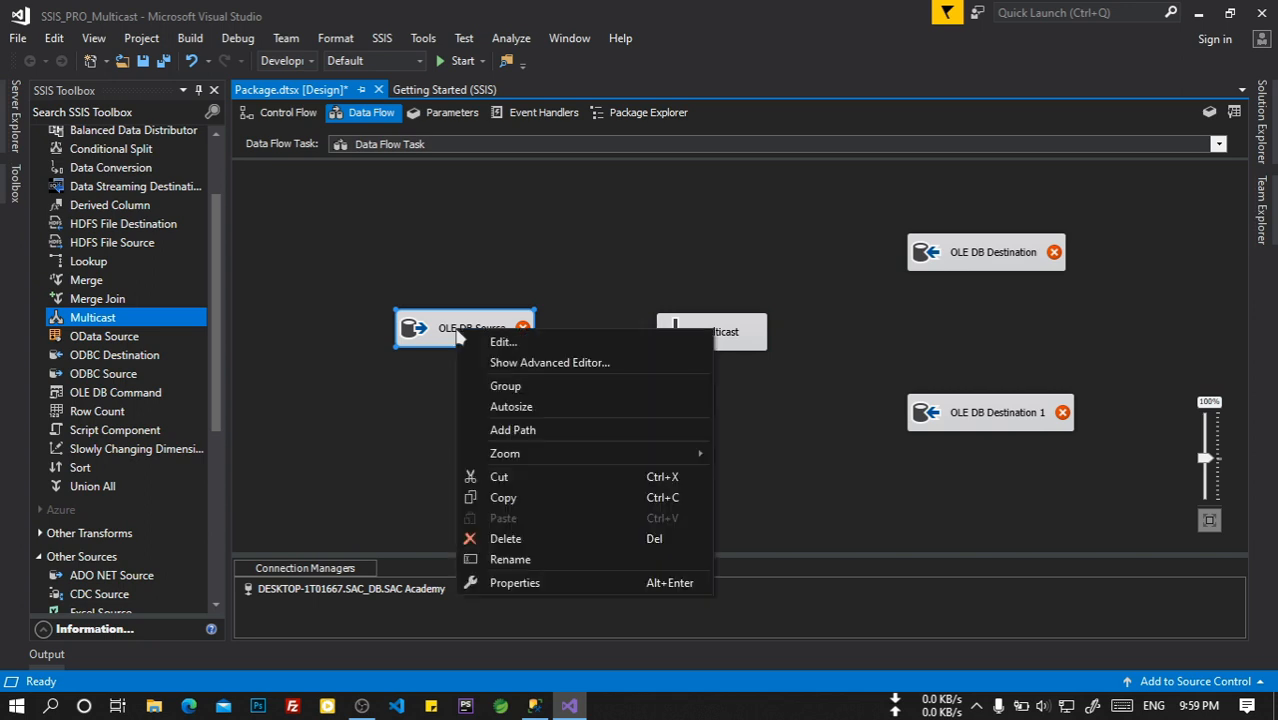
pyautogui.click(488, 557)
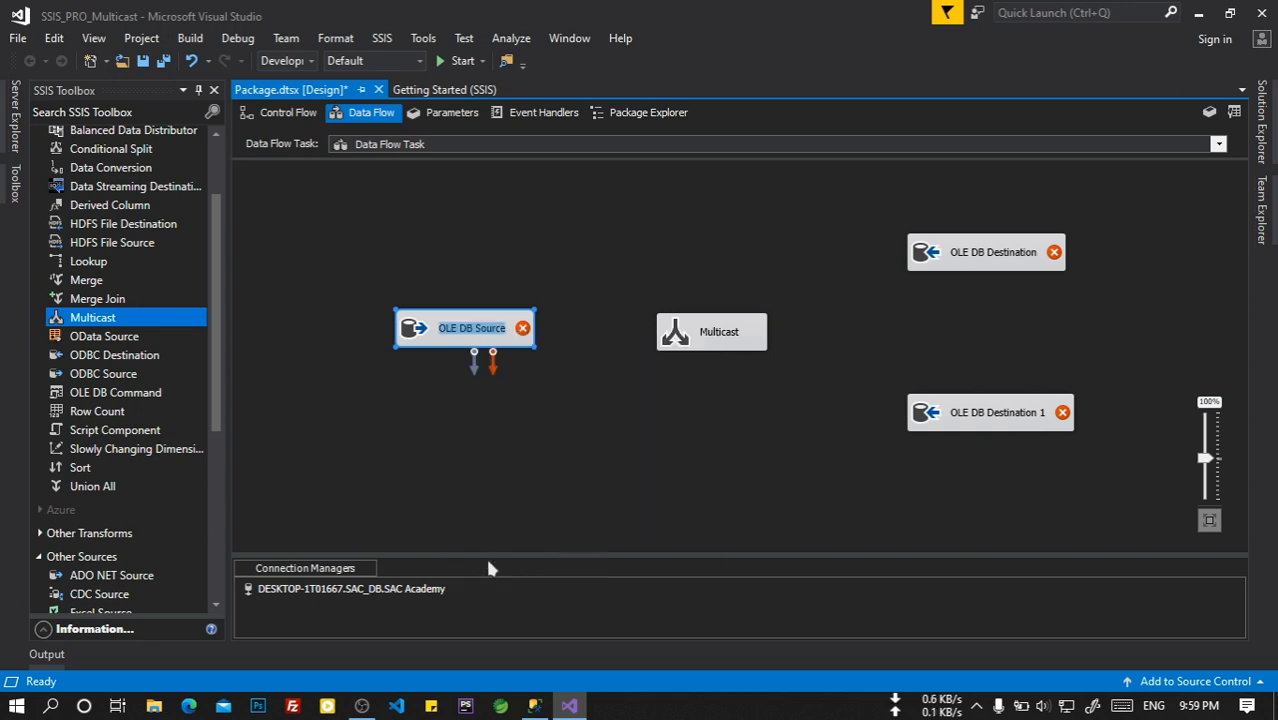
pyautogui.write('SAC_EMP')
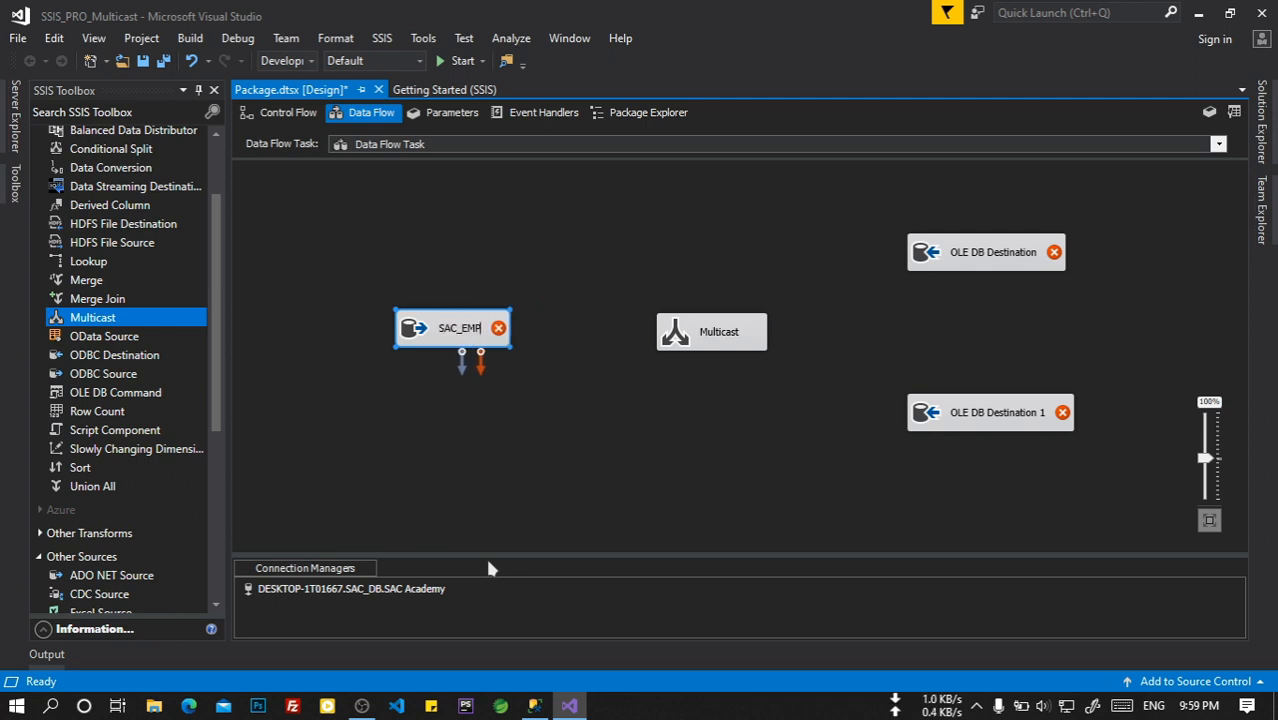
pyautogui.click(465, 465)
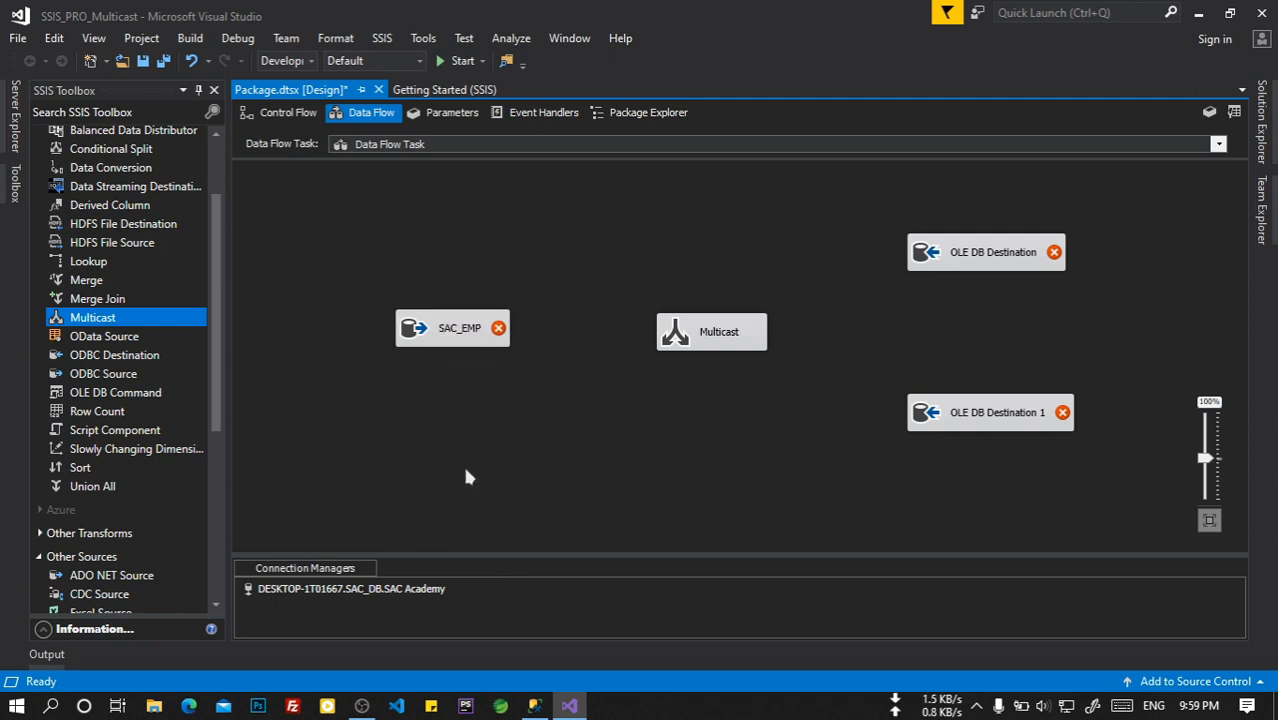
# Rename the destinations to SAC_EMP_Multicast_01 and SAC_EMP_Multicast_02.
pyautogui.rightClick(997, 259)
pyautogui.click(1050, 485)
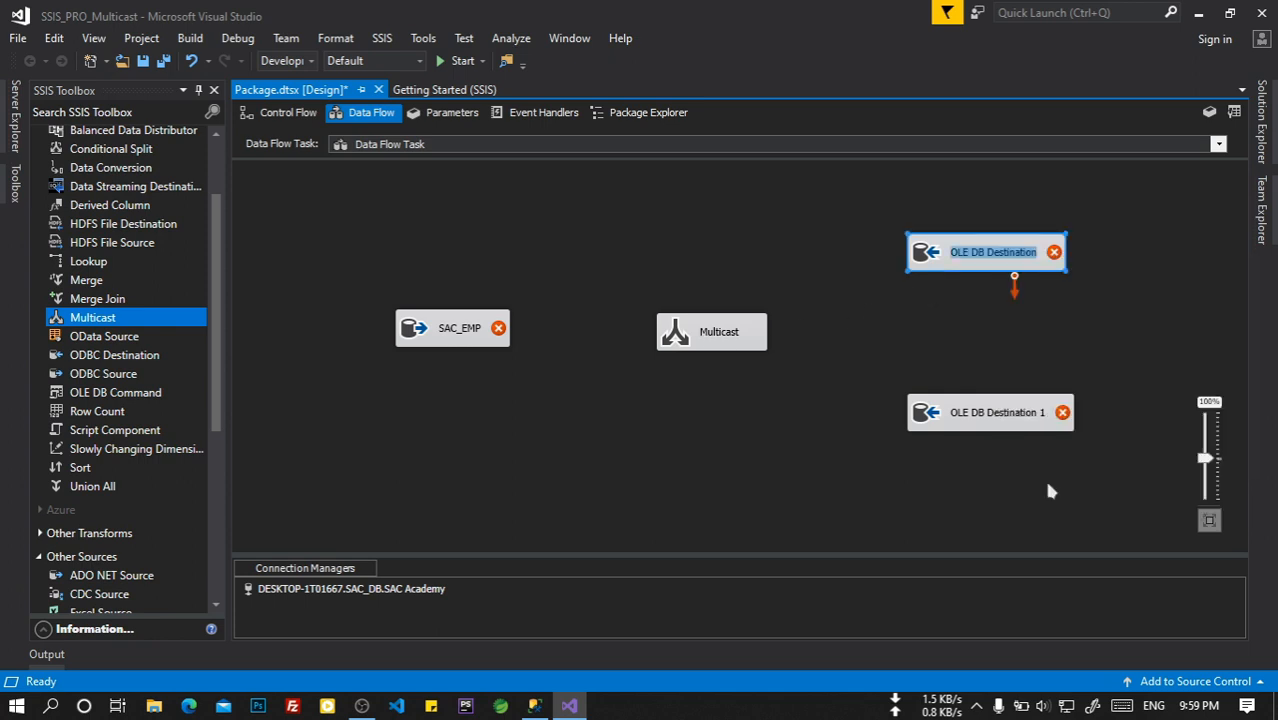
pyautogui.write('SA')
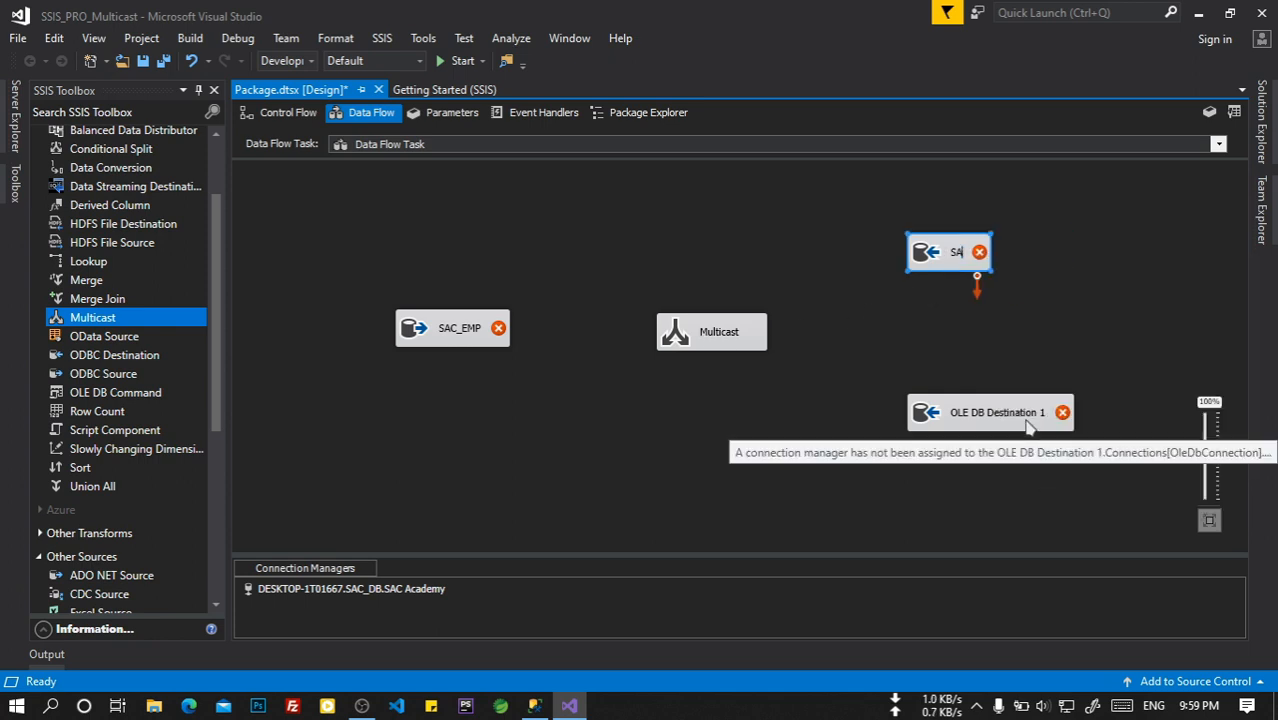
pyautogui.write('C_EMP')
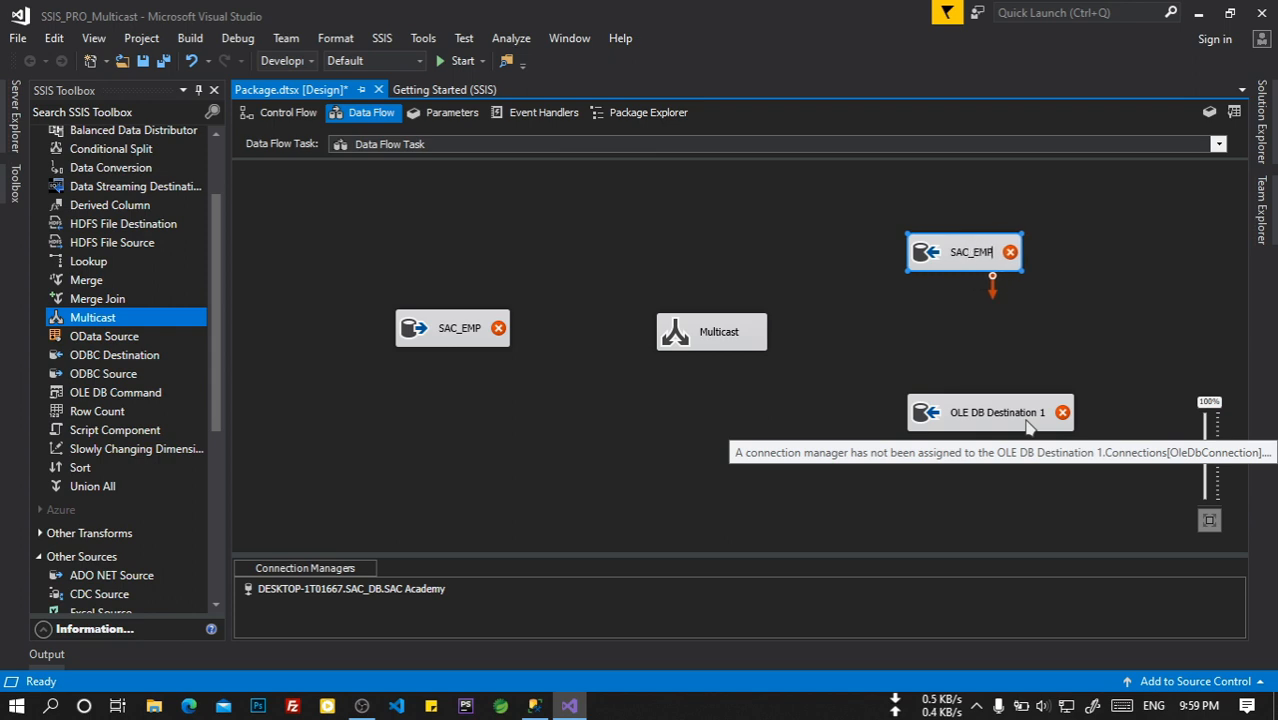
pyautogui.write('_Mul')
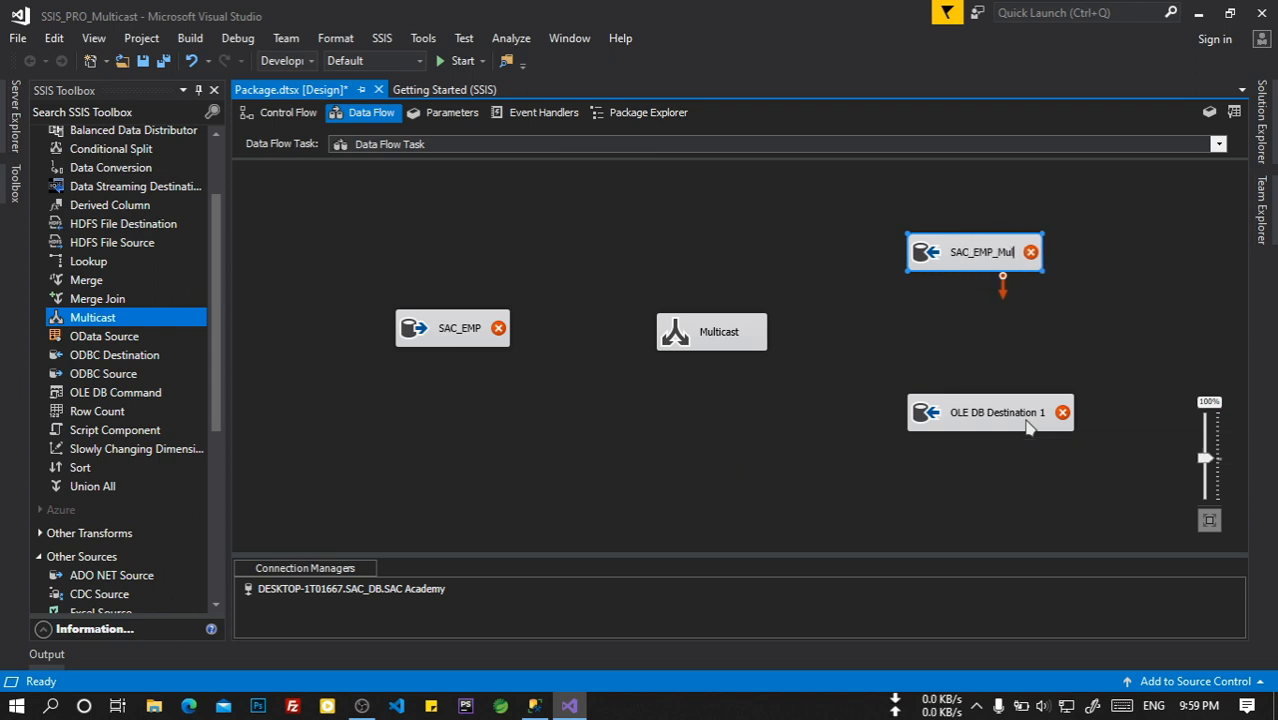
pyautogui.write('ticast_01')
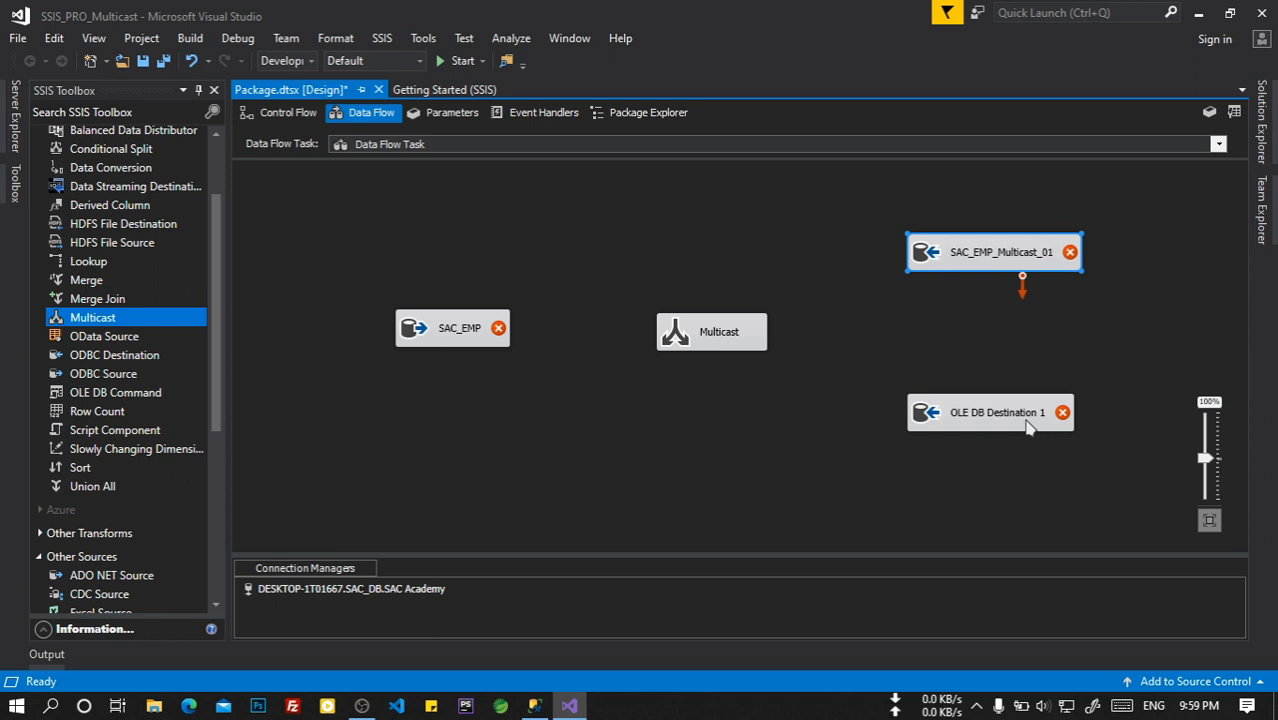
pyautogui.press('Return')
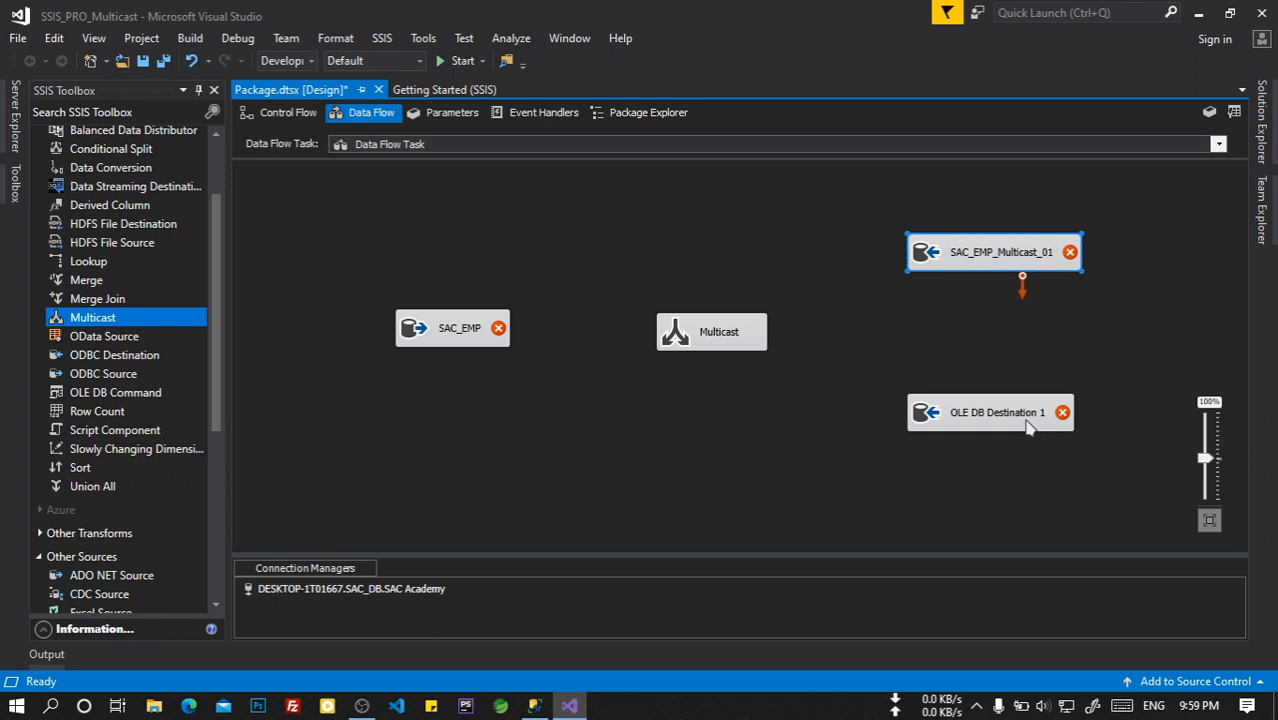
pyautogui.rightClick(1014, 408)
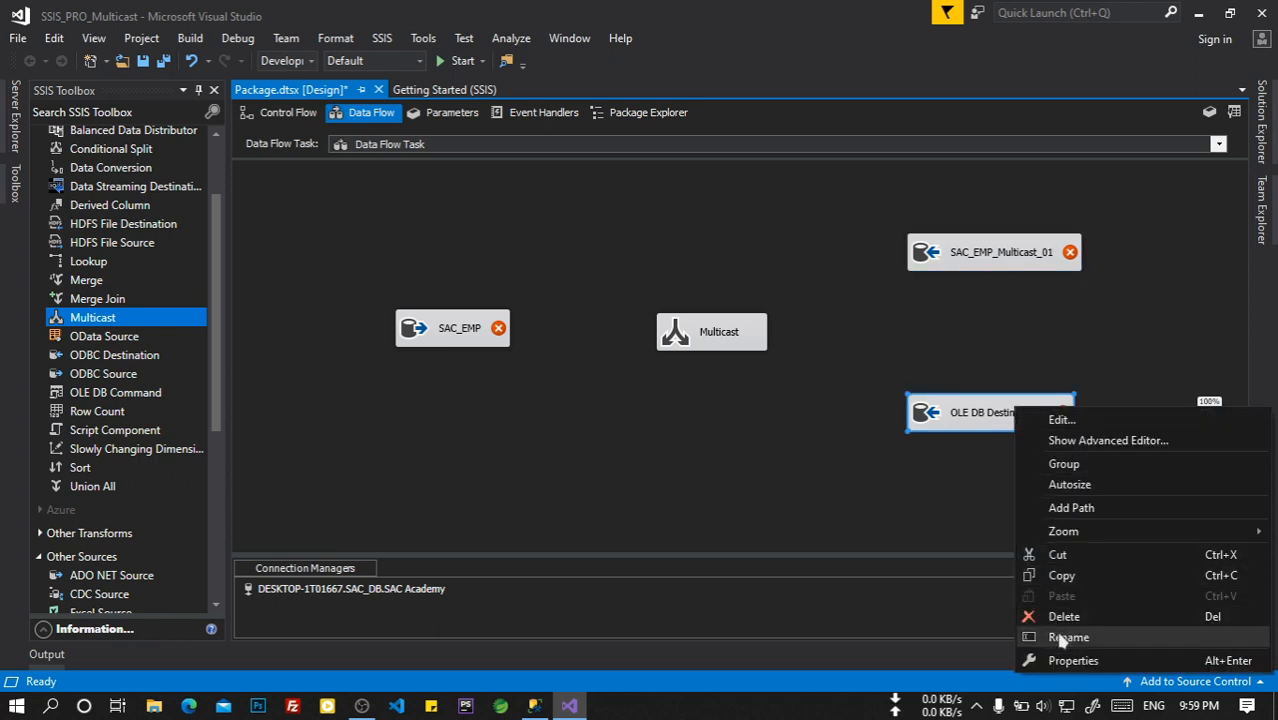
pyautogui.click(1064, 638)
pyautogui.write('SAC_EMP')
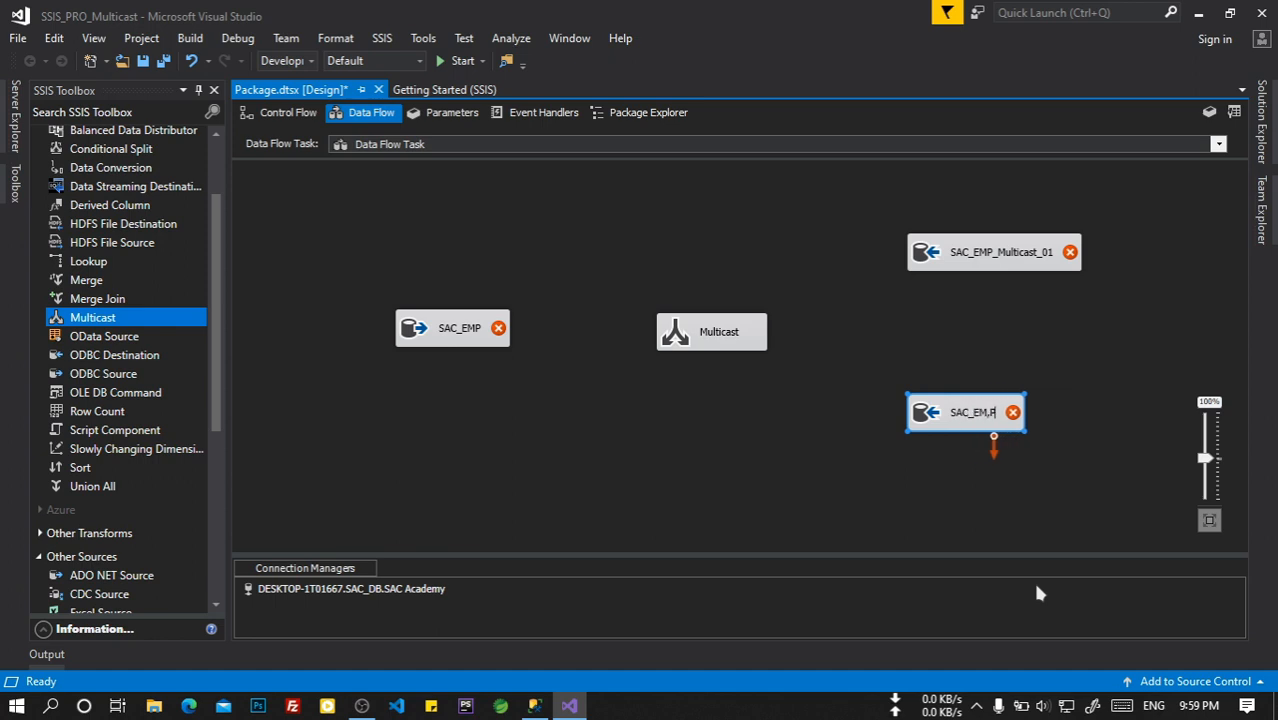
pyautogui.press('BackSpace')
pyautogui.write('P_Multica')
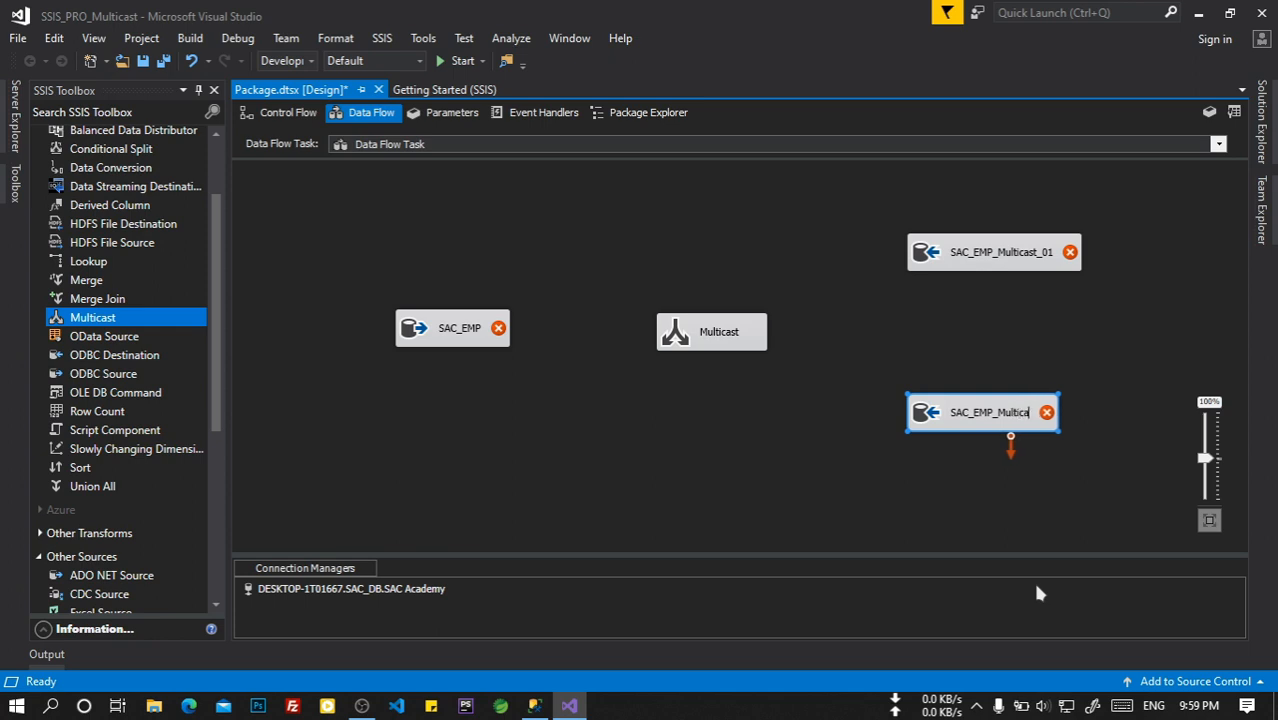
pyautogui.write('st_02')
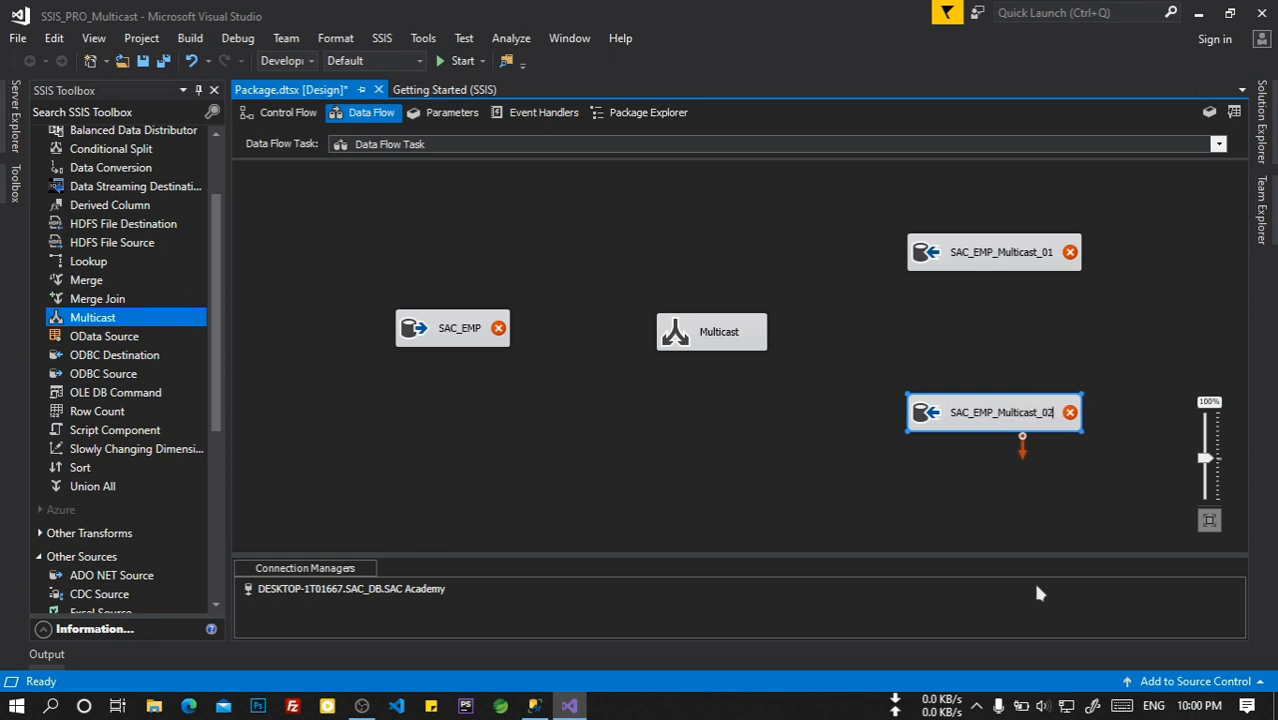
pyautogui.click(993, 465)
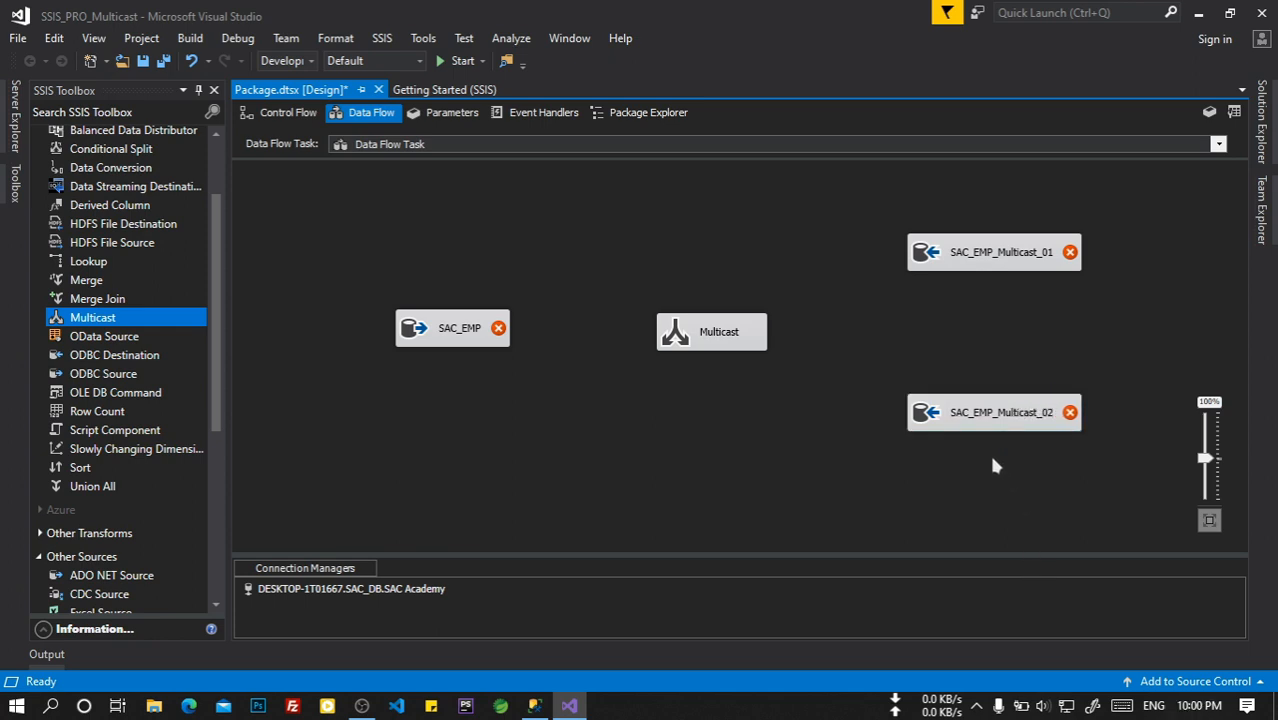
pyautogui.click(450, 344)
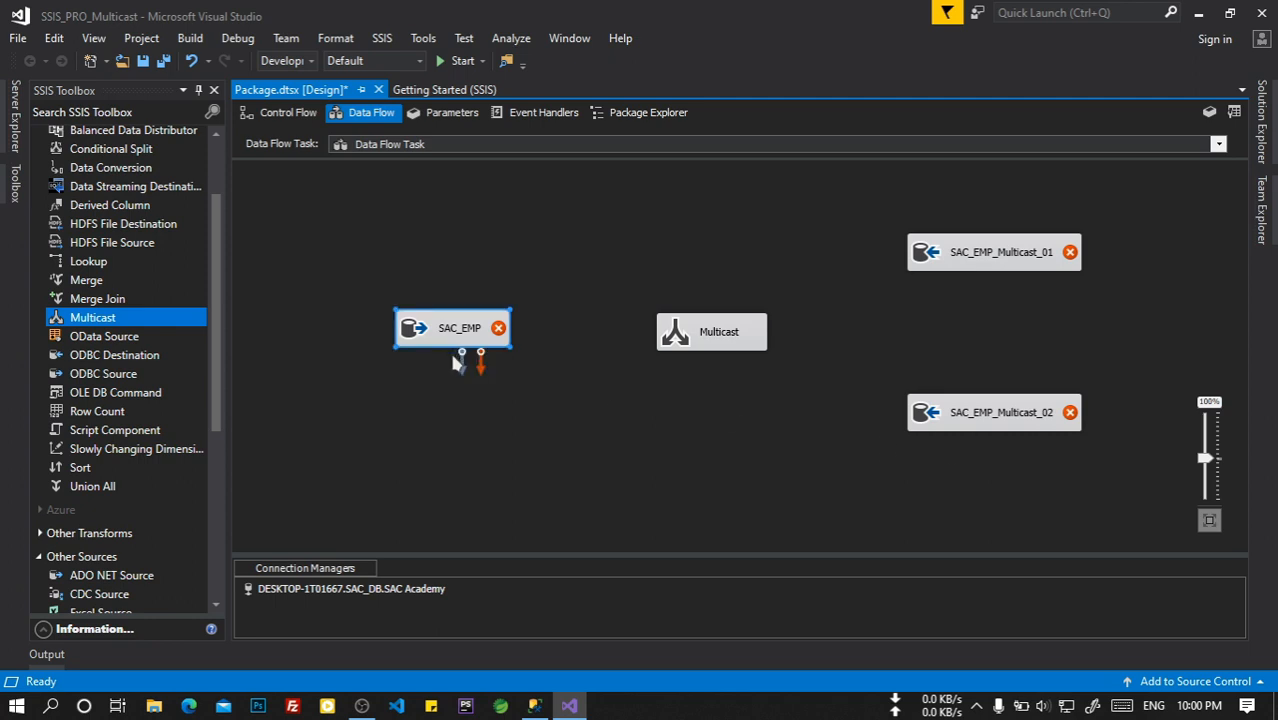
# Connect SAC_EMP to Multicast and set its source table to [dbo].[Employee_SAC].
pyautogui.moveTo(459, 360); pyautogui.dragTo(676, 340)
pyautogui.moveTo(676, 340); pyautogui.dragTo(678, 340)
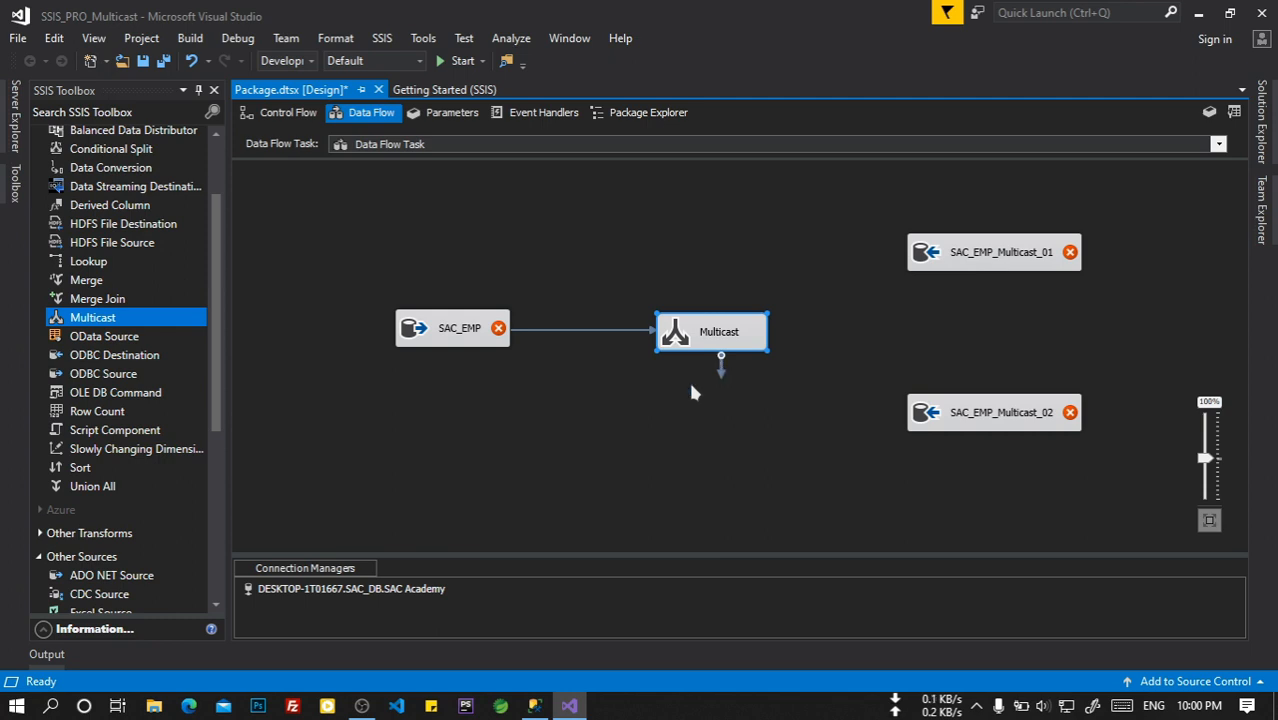
pyautogui.click(478, 338)
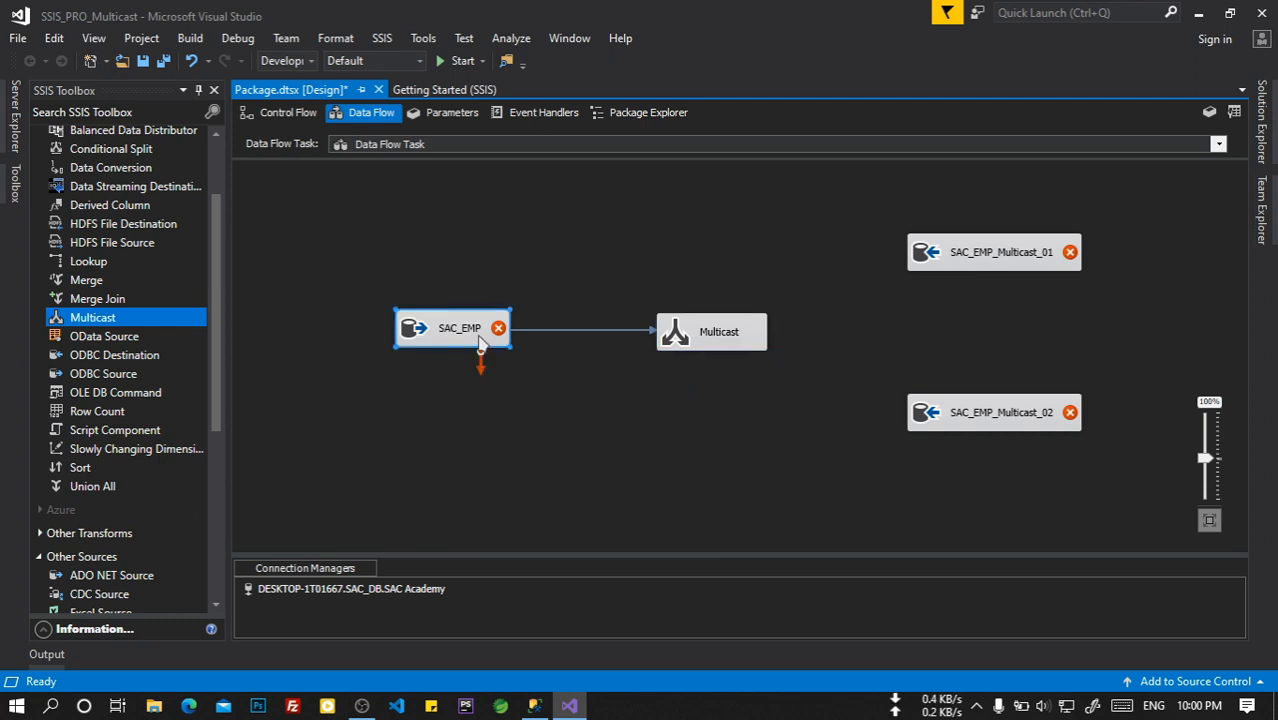
pyautogui.doubleClick(480, 342)
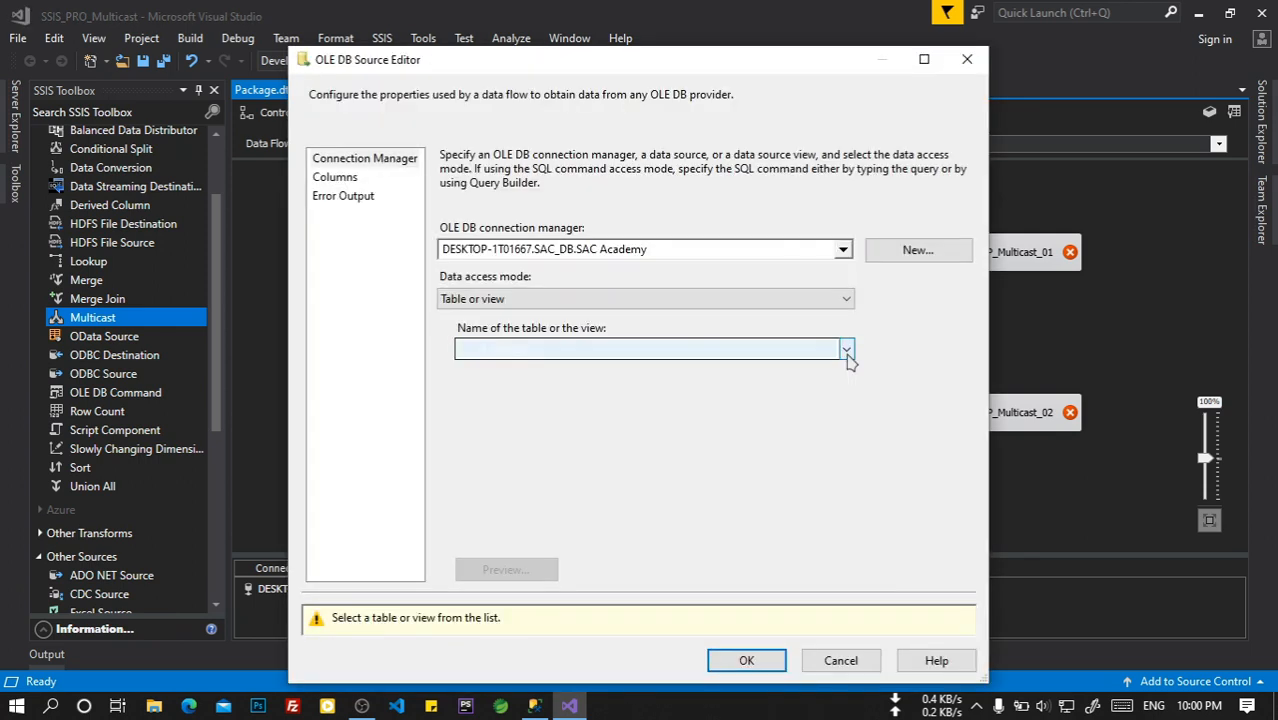
pyautogui.click(846, 351)
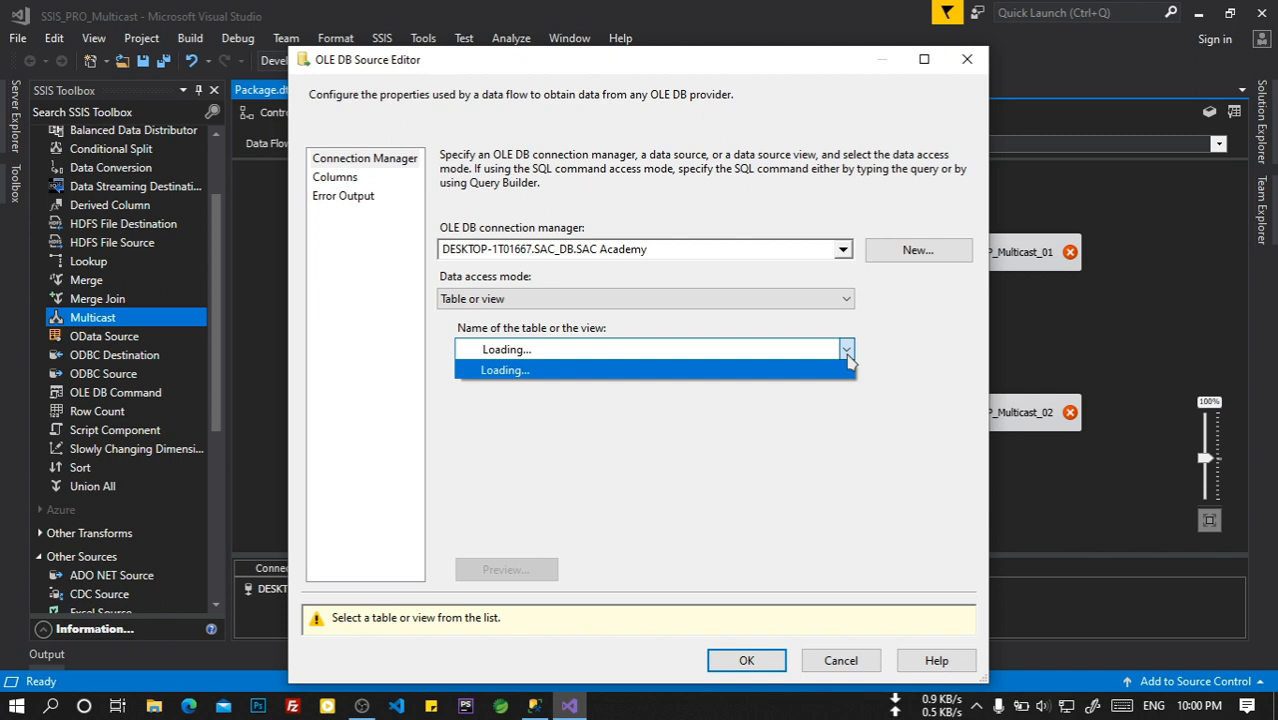
pyautogui.click(749, 407)
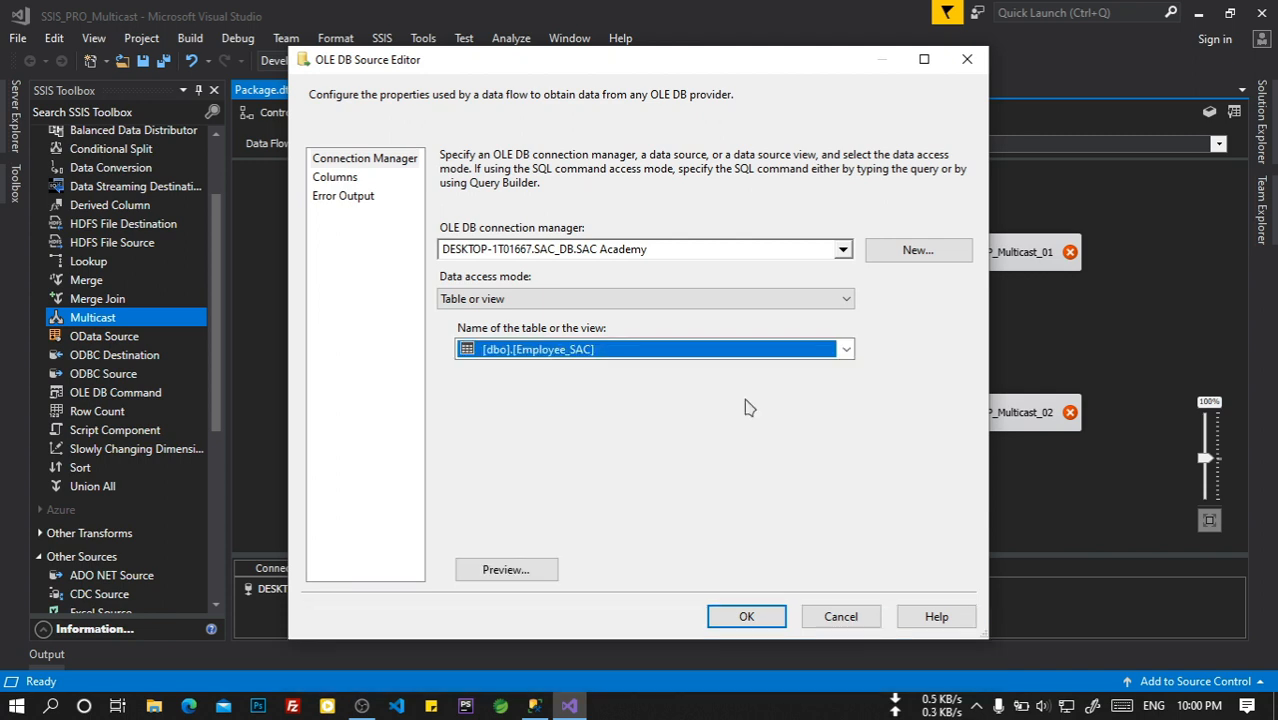
pyautogui.press('Return')
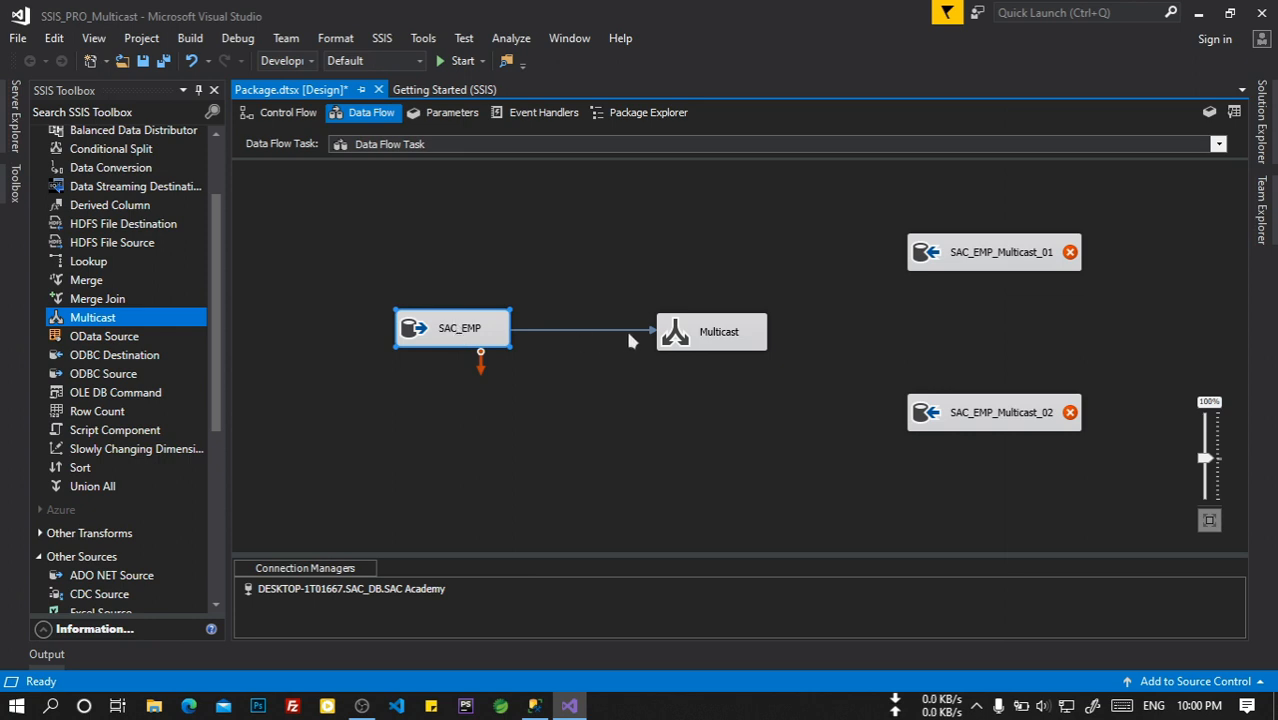
# Connect Multicast's outputs to SAC_EMP_Multicast_01 and SAC_EMP_Multicast_02.
pyautogui.click(705, 330)
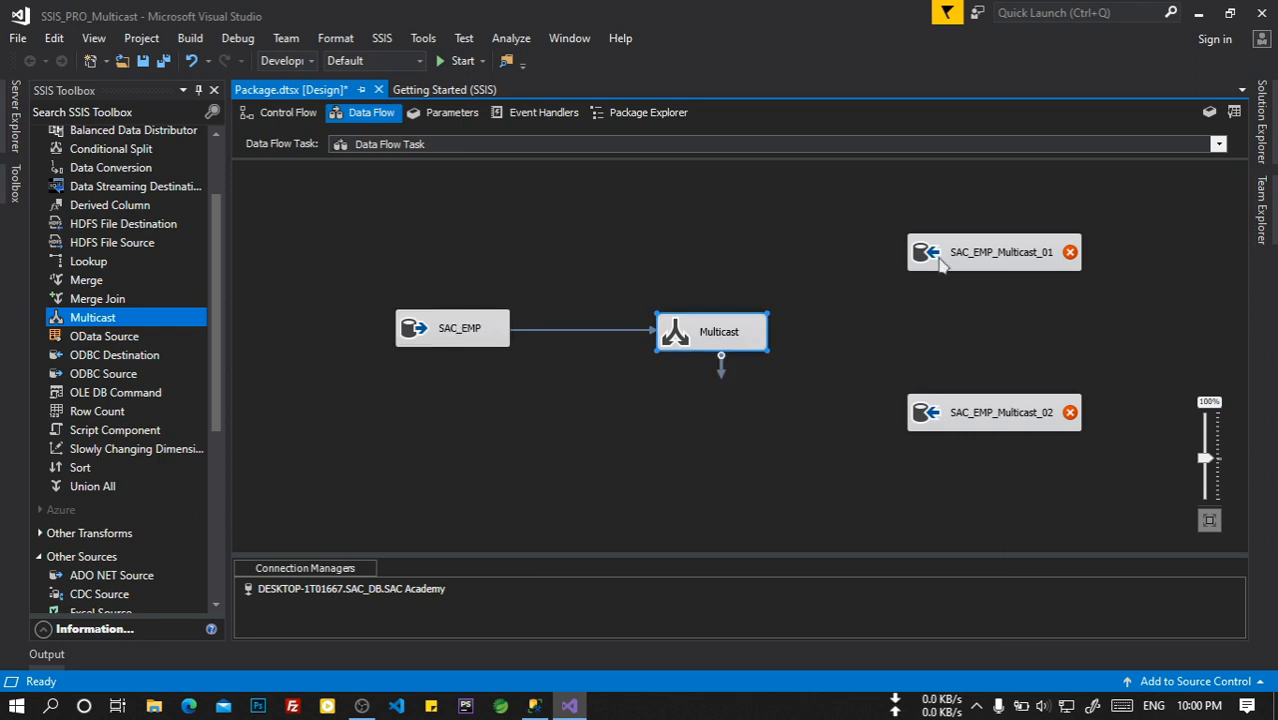
pyautogui.click(939, 257)
pyautogui.click(744, 334)
pyautogui.moveTo(718, 366); pyautogui.dragTo(956, 272)
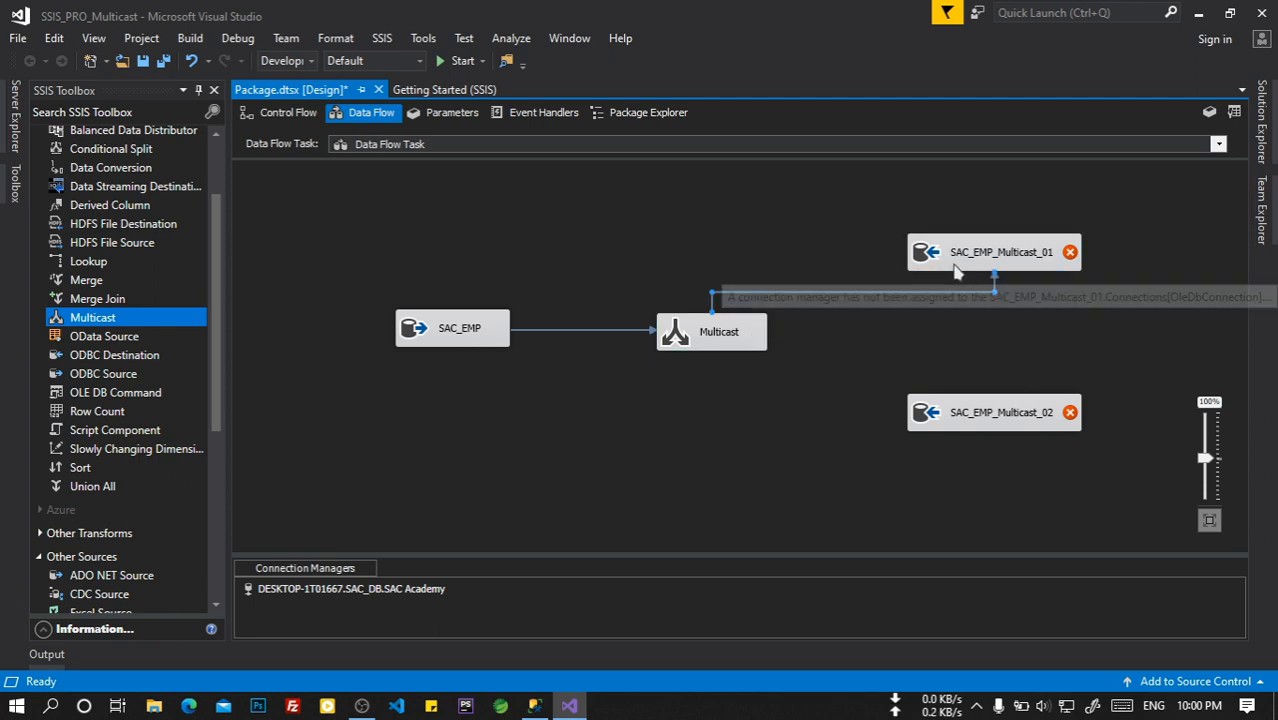
pyautogui.click(722, 340)
pyautogui.moveTo(720, 366); pyautogui.dragTo(1006, 400)
pyautogui.click(990, 400)
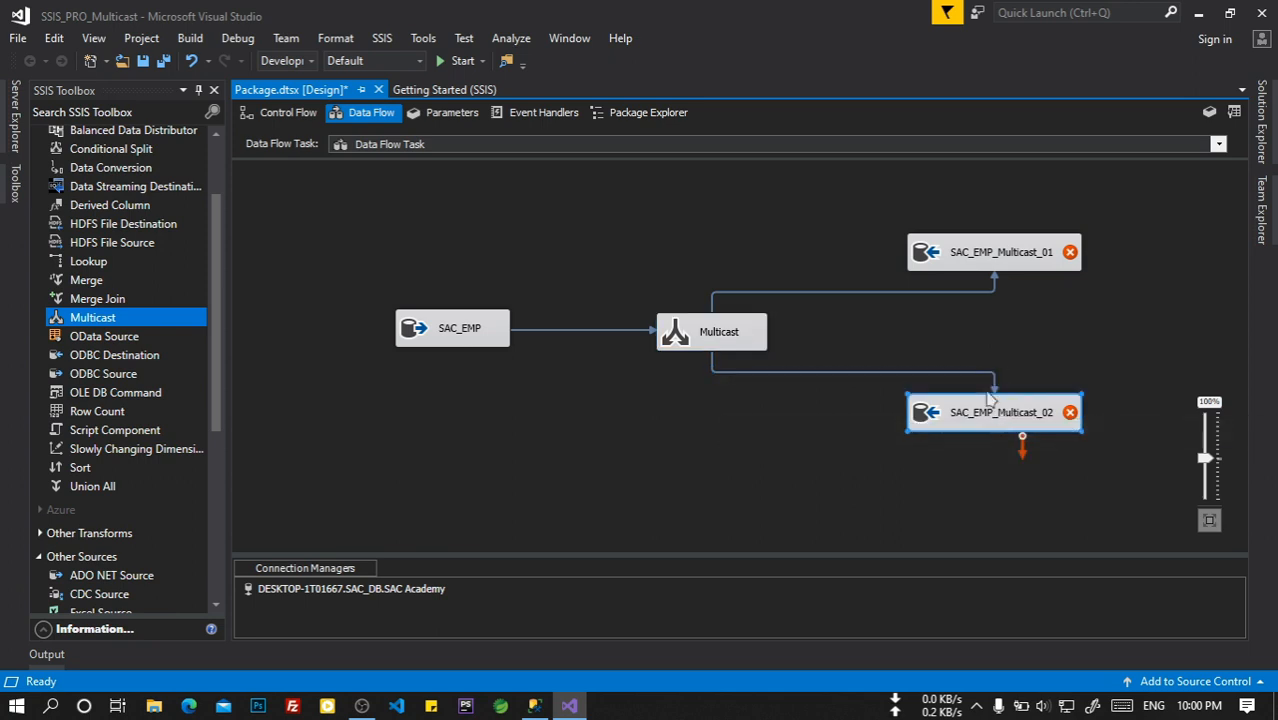
# Point SAC_EMP_Multicast_01 at [dbo].[Employee_SAC_Multicast_1] with its column mappings.
pyautogui.click(996, 258)
pyautogui.rightClick(992, 254)
pyautogui.click(1033, 268)
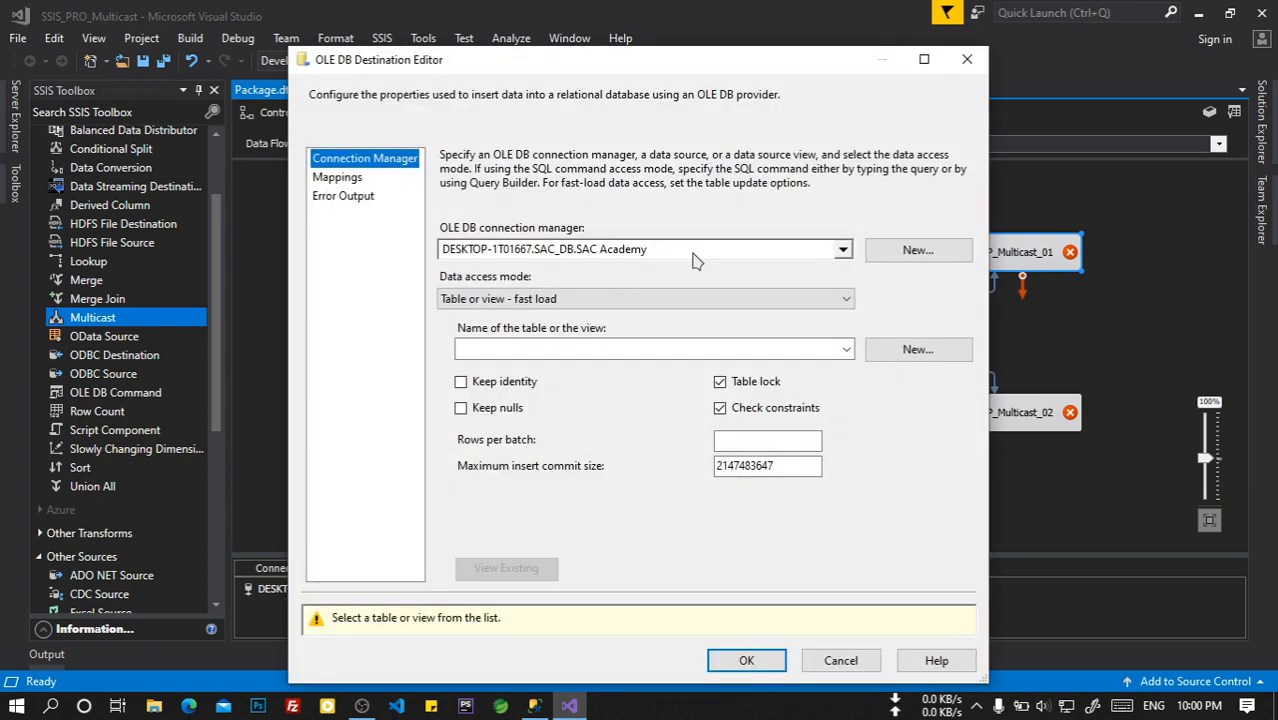
pyautogui.click(846, 350)
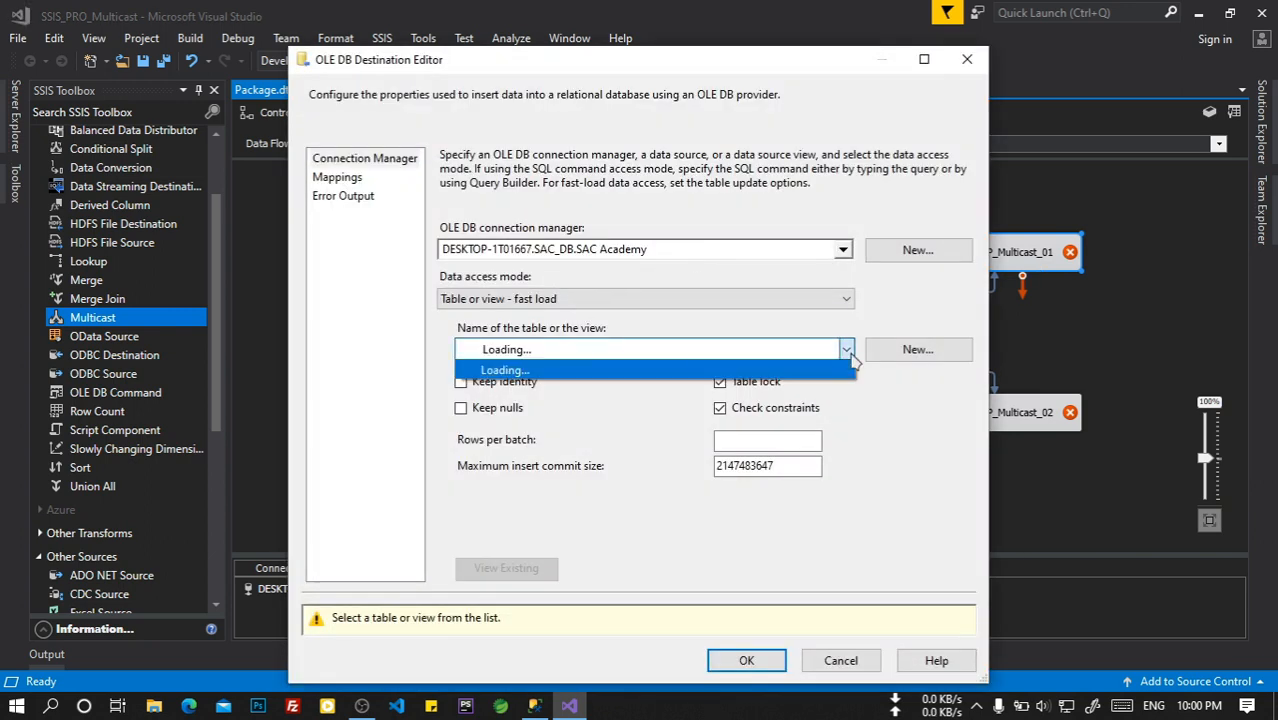
pyautogui.click(750, 389)
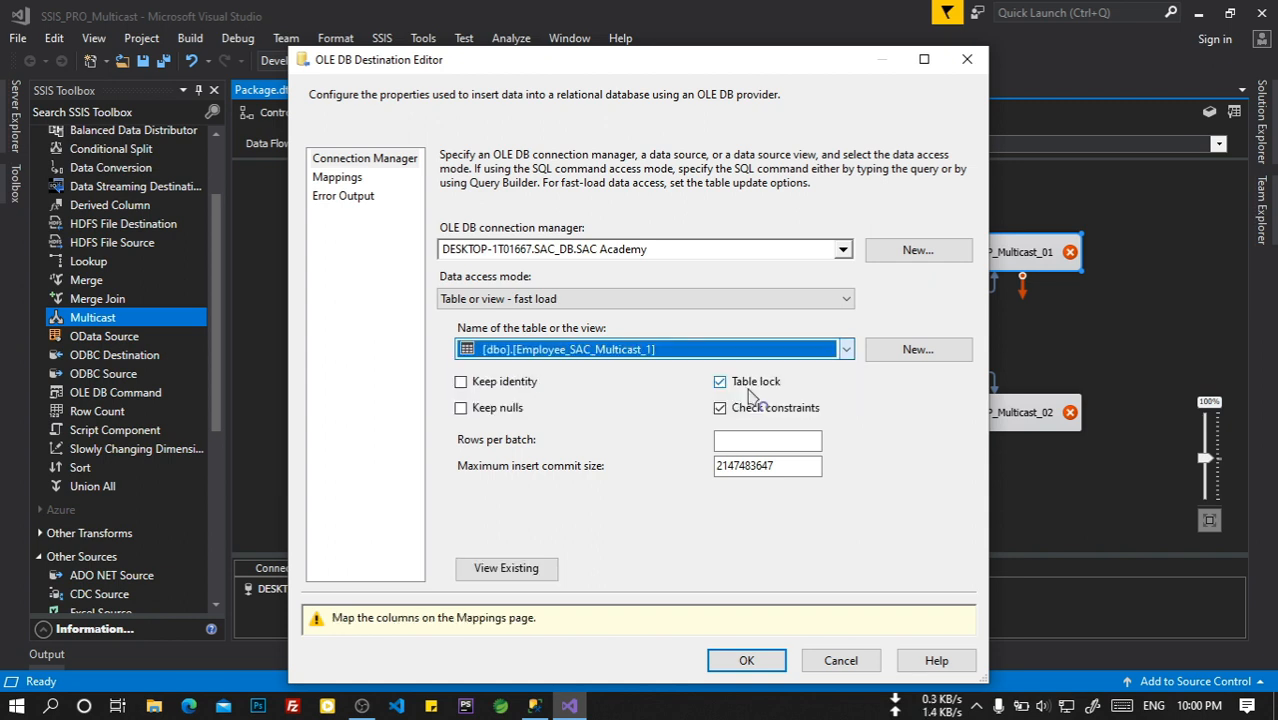
pyautogui.click(355, 181)
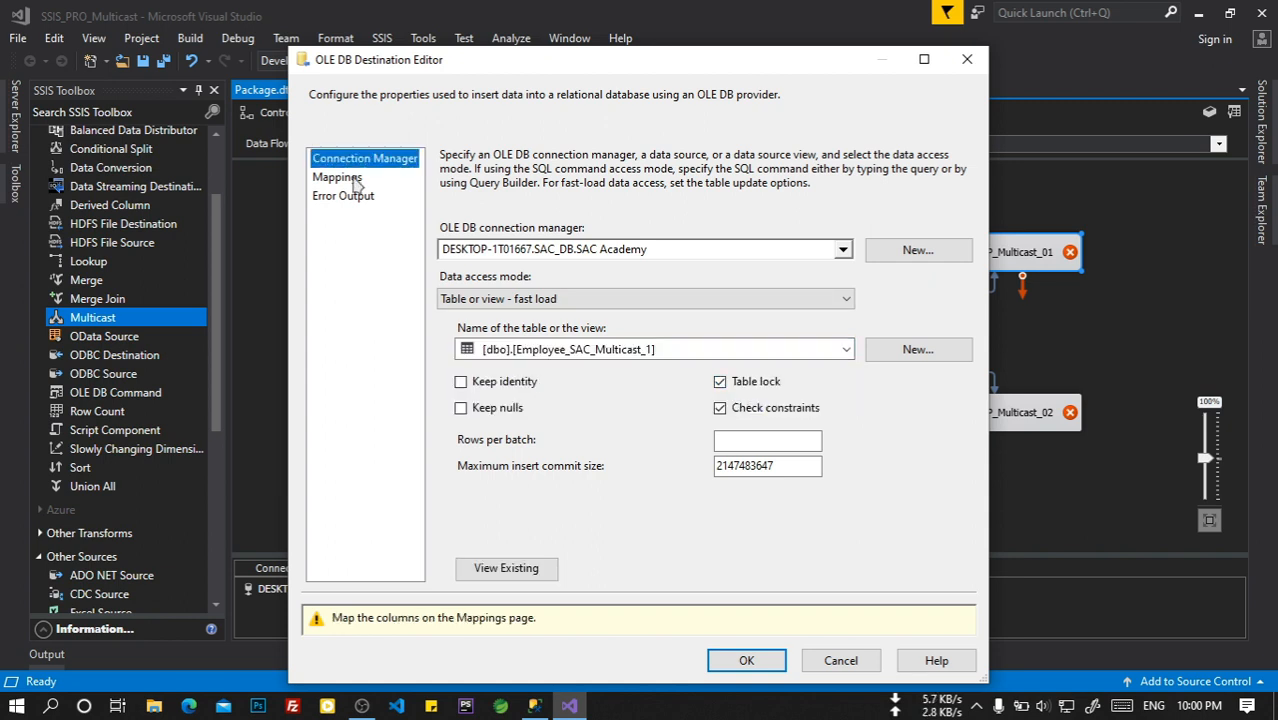
pyautogui.click(747, 617)
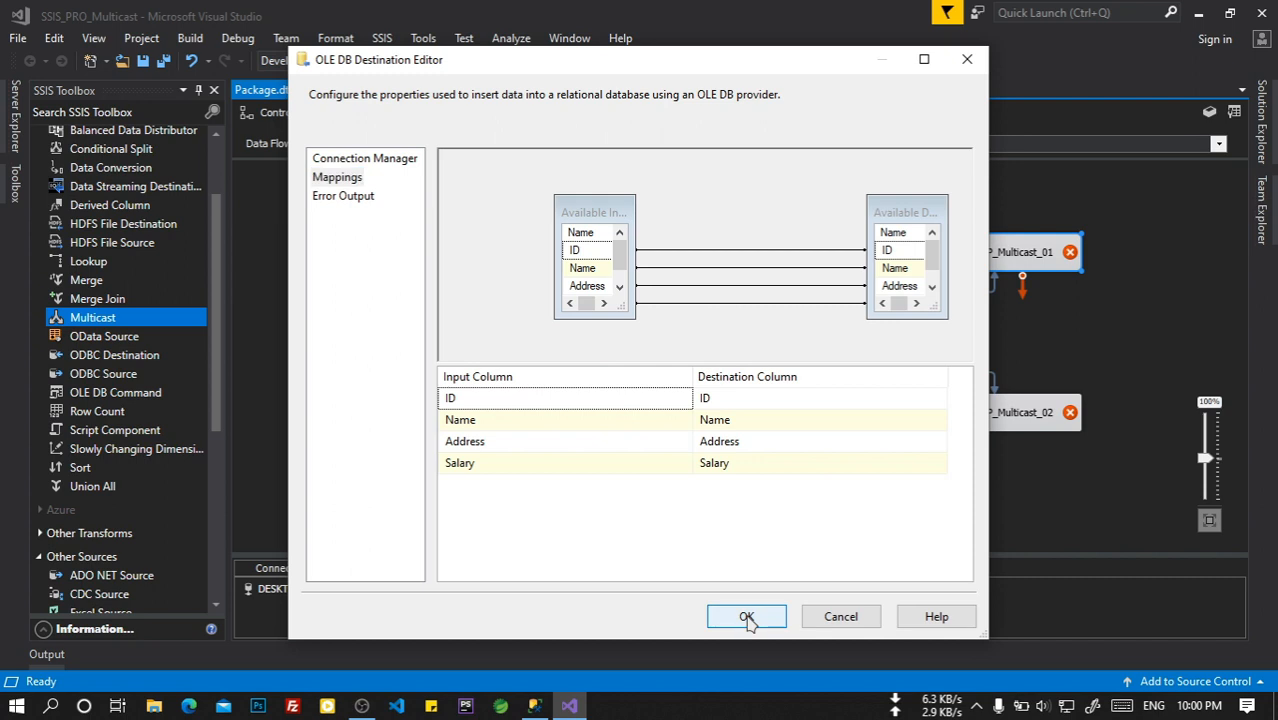
pyautogui.rightClick(960, 416)
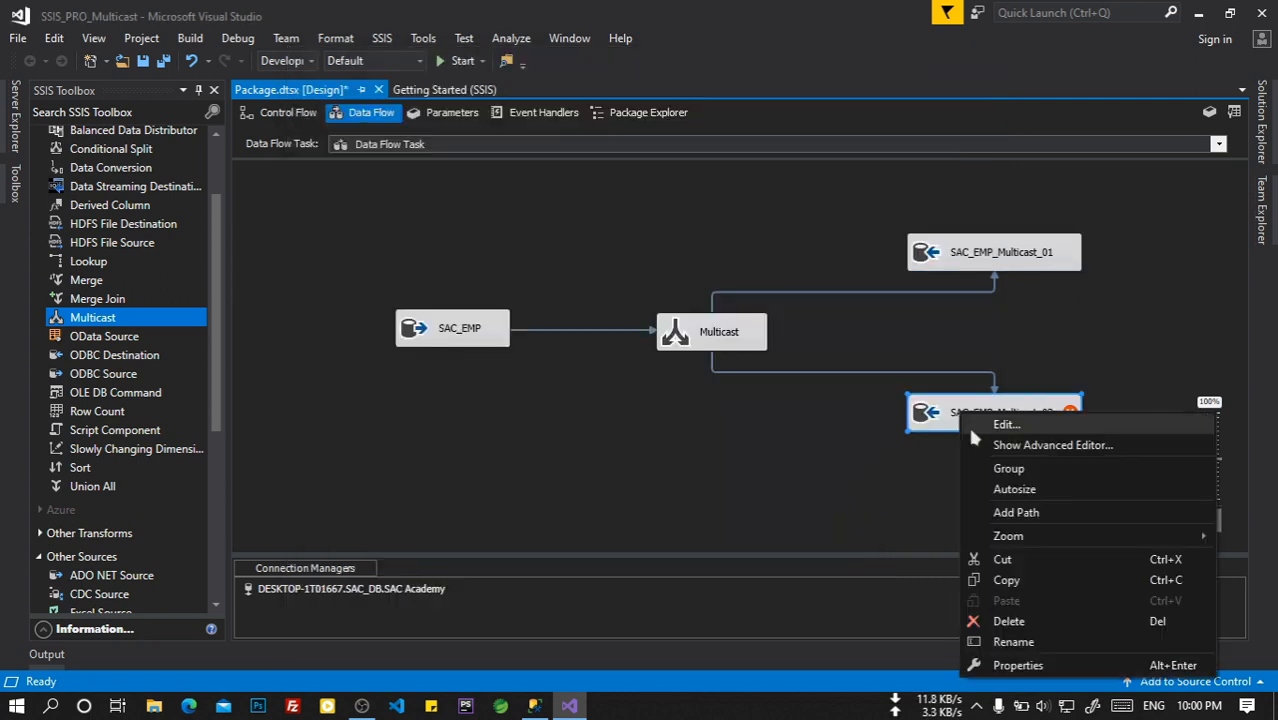
pyautogui.click(971, 430)
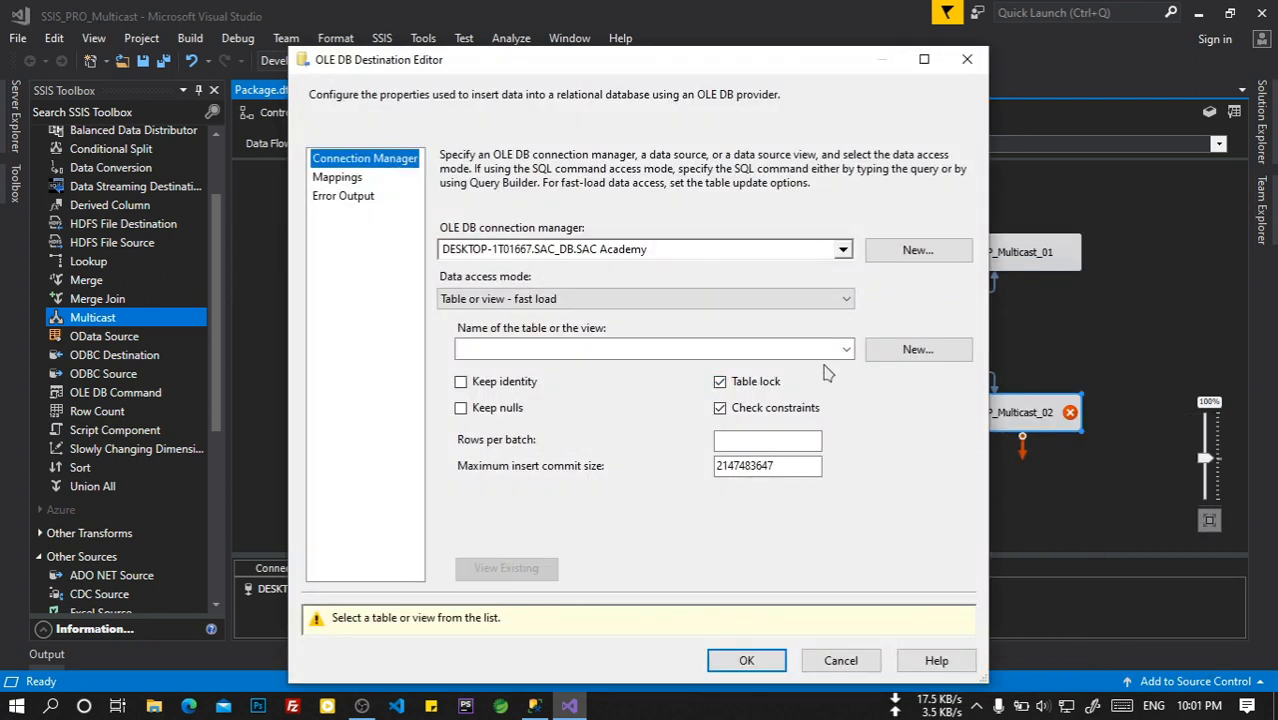
# Point SAC_EMP_Multicast_02 at [dbo].[Employee_SAC_Multicast_2], review the mappings, and confirm.
pyautogui.click(846, 350)
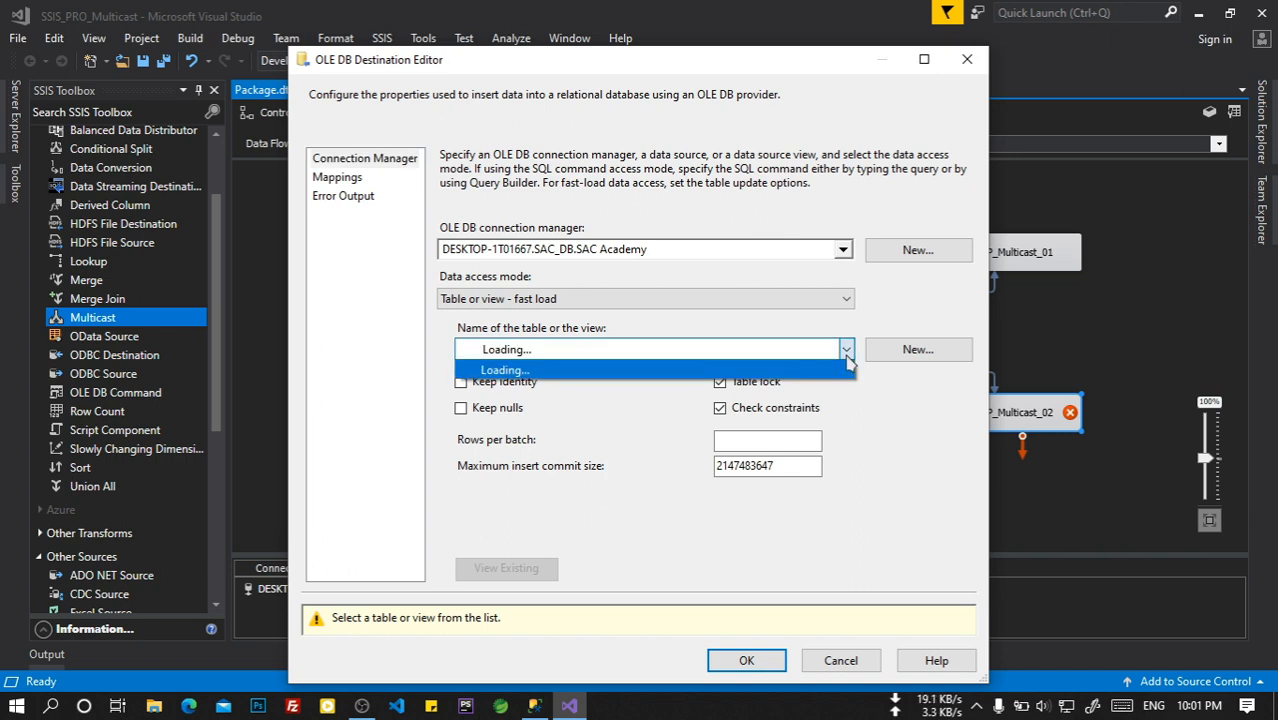
pyautogui.click(786, 404)
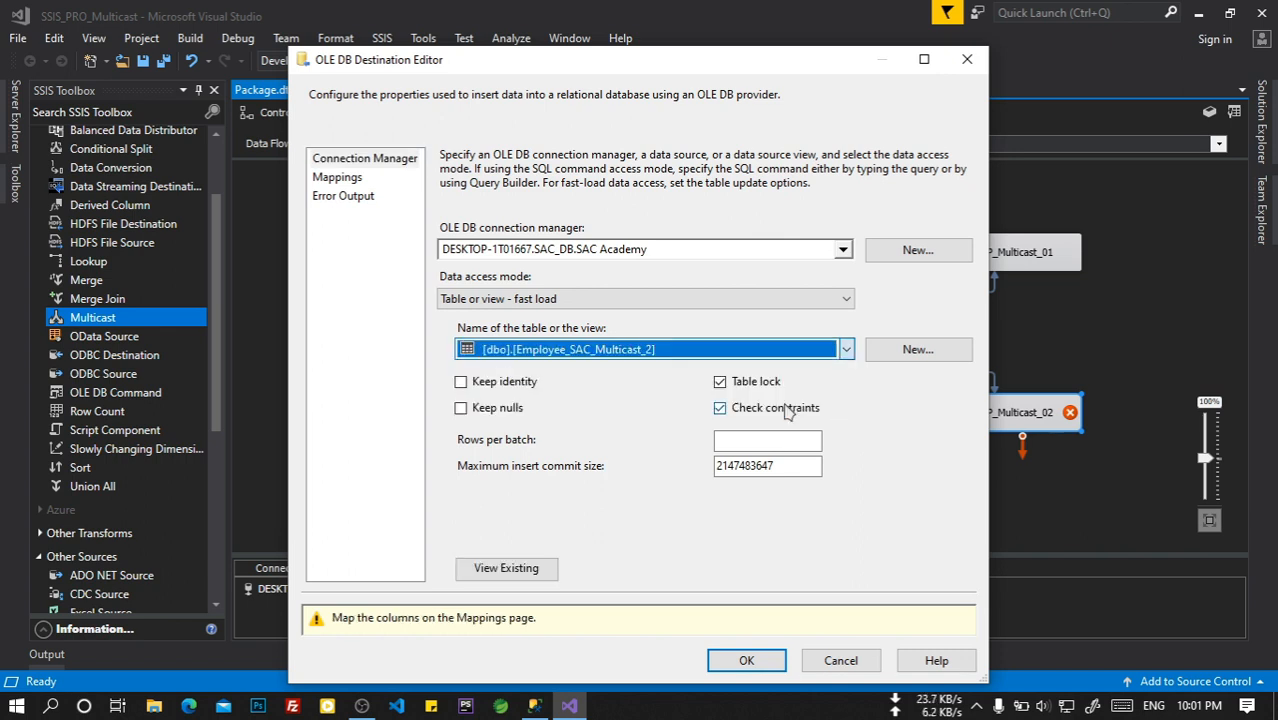
pyautogui.click(330, 180)
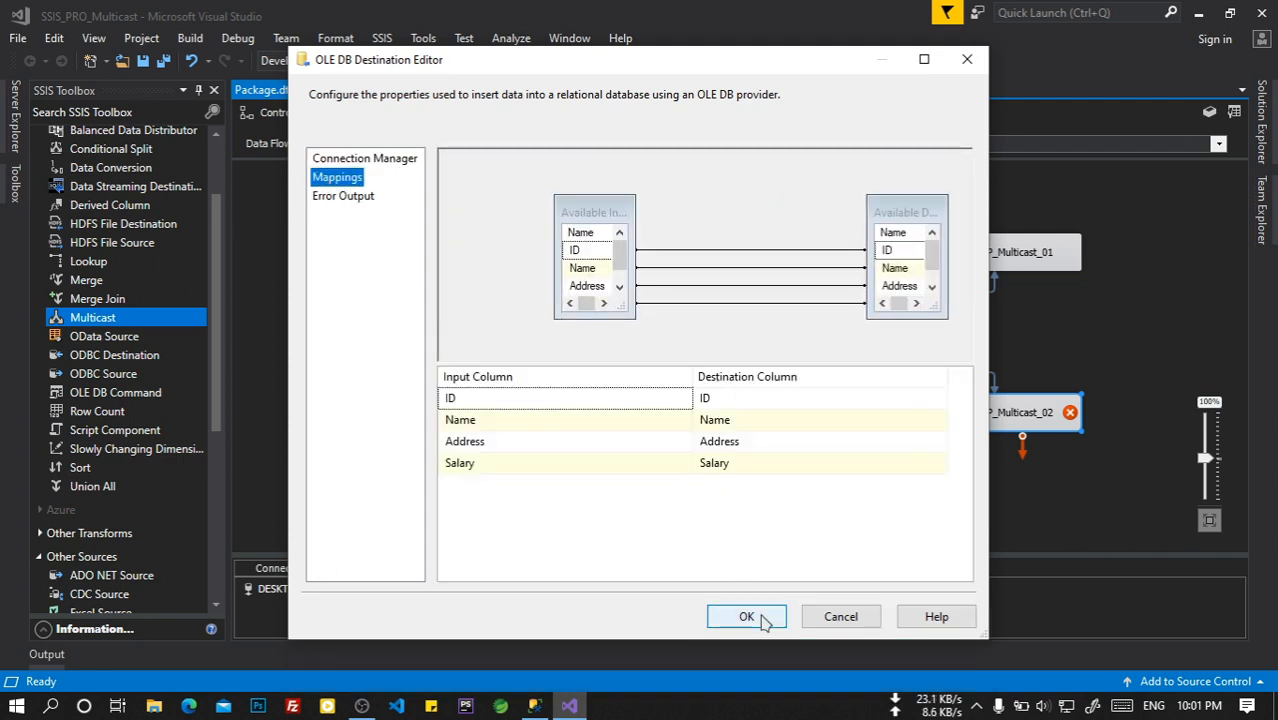
pyautogui.click(748, 617)
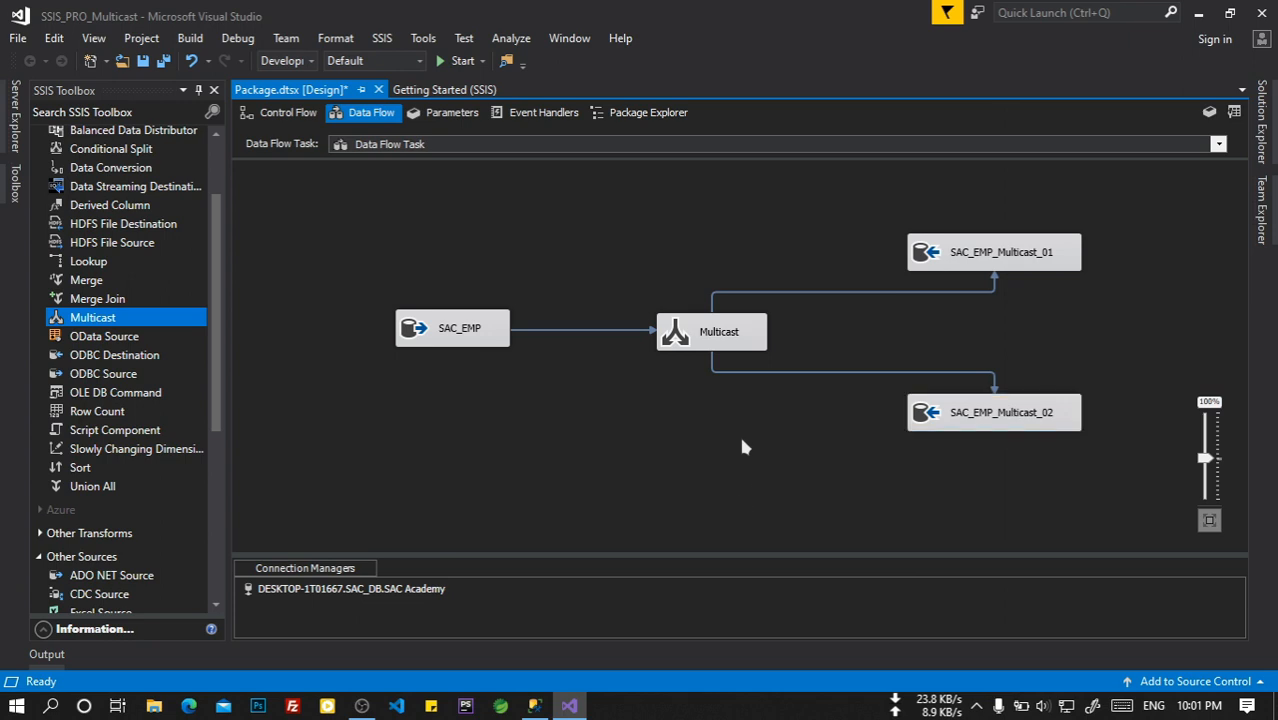
# Debug-run the package until 5 rows reach each destination, then switch to SQL Server Management Studio.
pyautogui.click(460, 61)
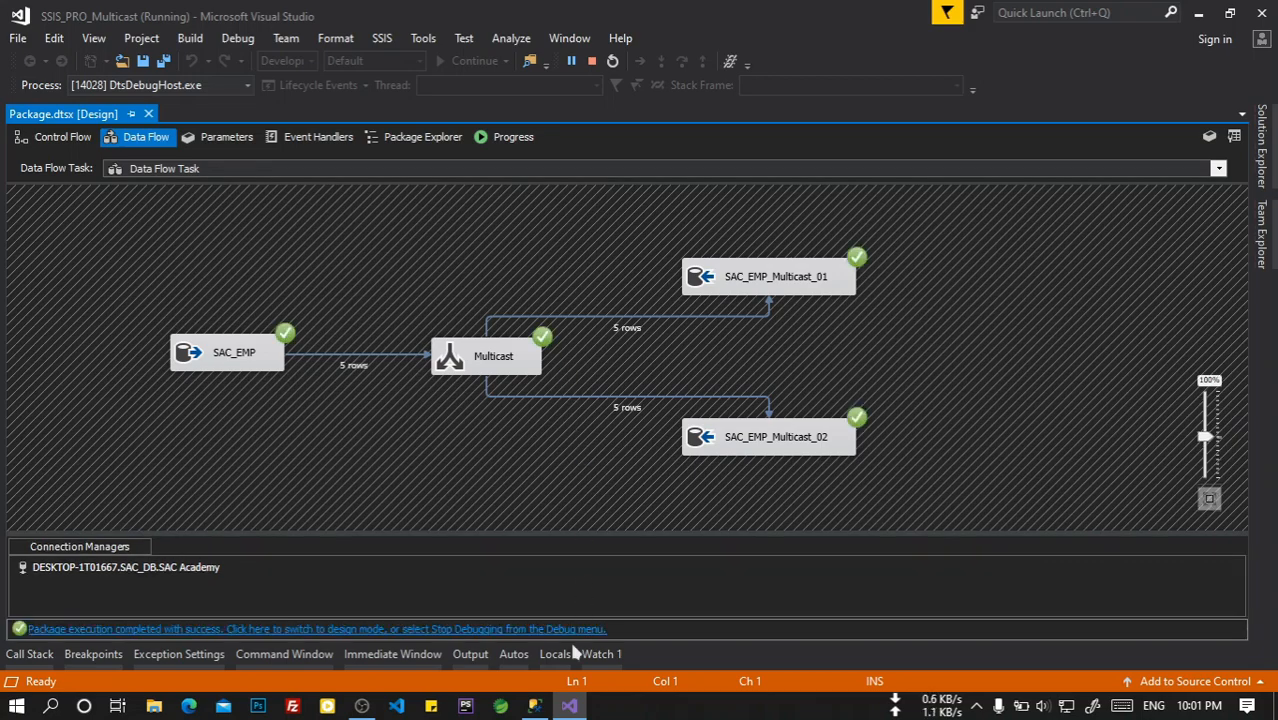
pyautogui.click(534, 706)
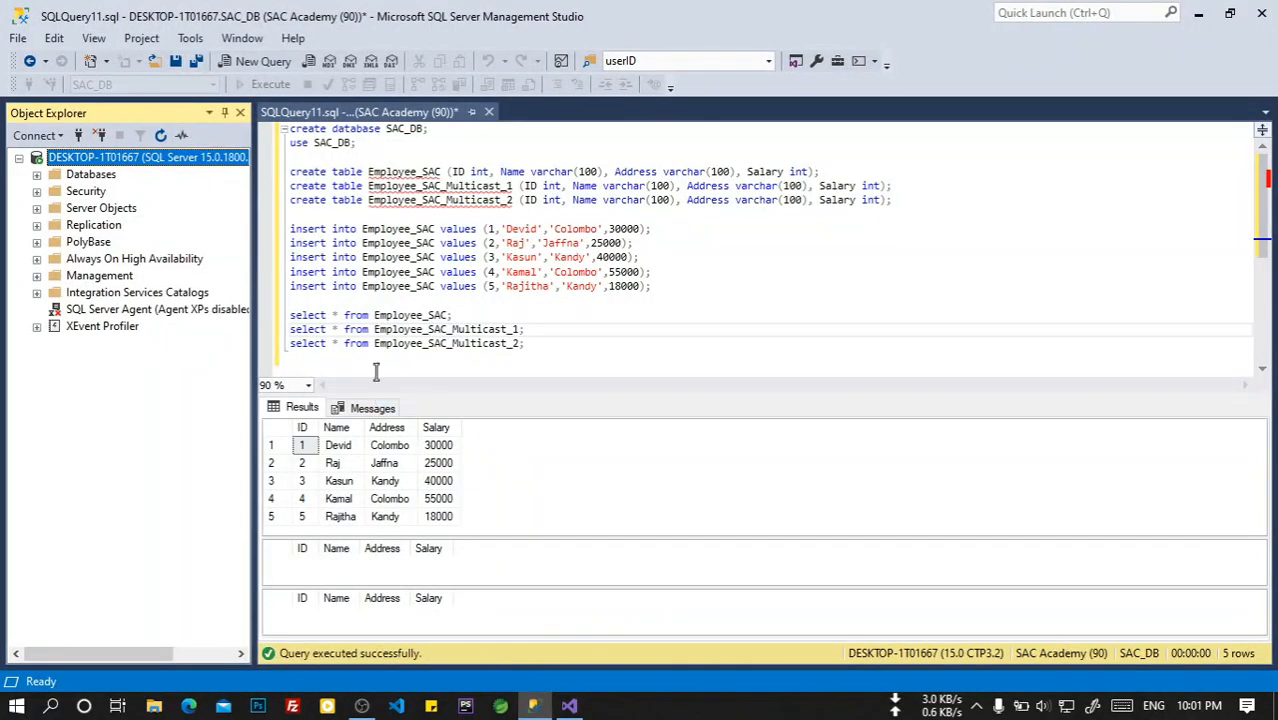
# Execute the three SELECT queries on SAC_EMP and both multicast tables, and enlarge the results pane.
pyautogui.moveTo(541, 348); pyautogui.dragTo(283, 316)
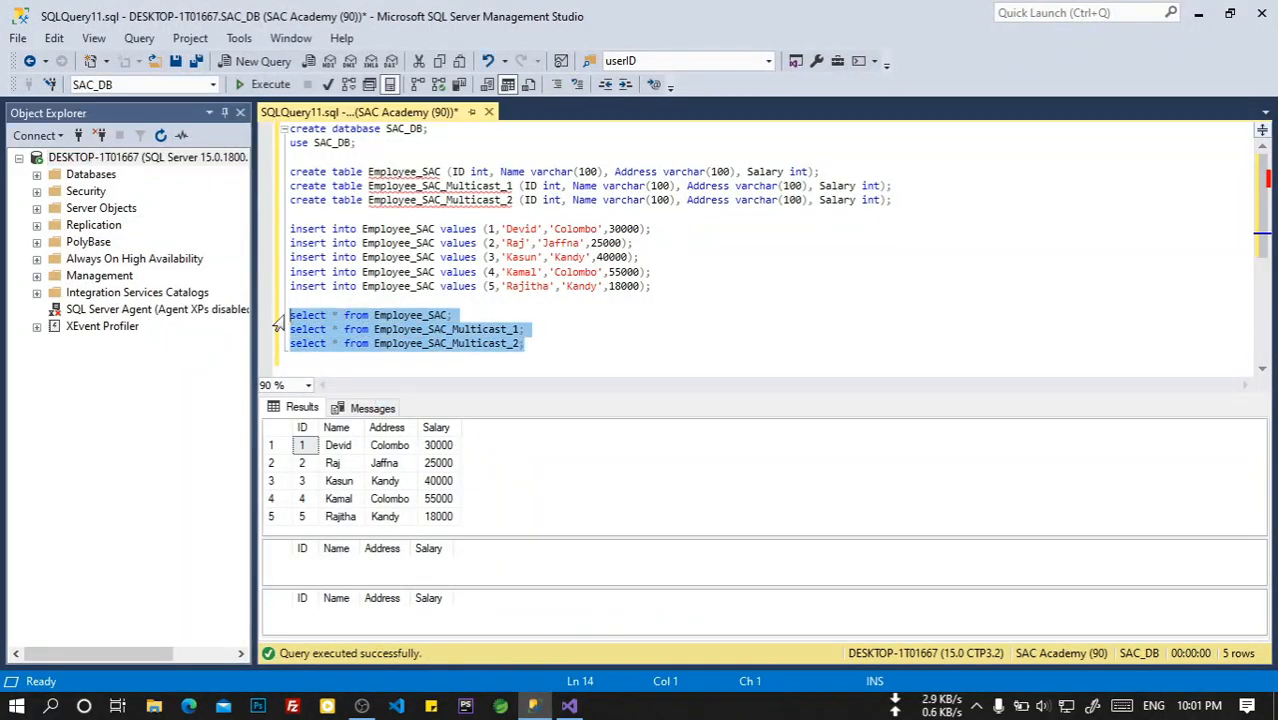
pyautogui.click(268, 85)
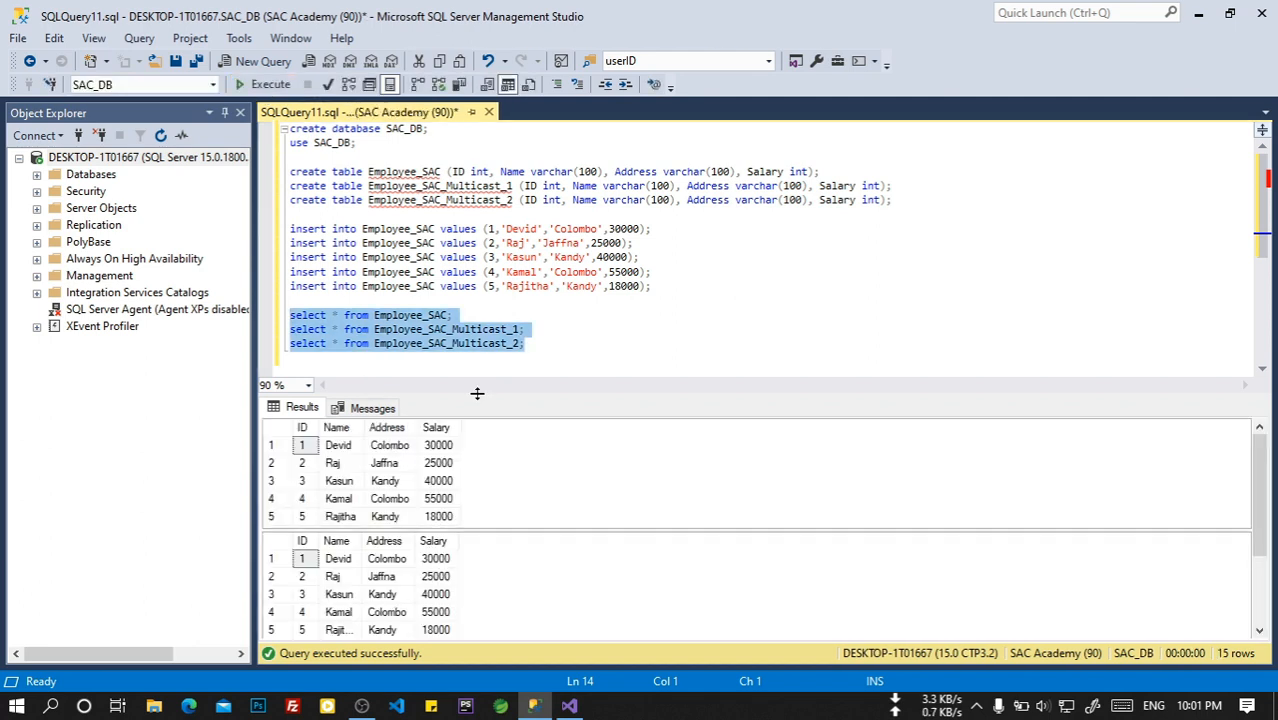
pyautogui.moveTo(472, 392); pyautogui.dragTo(477, 244)
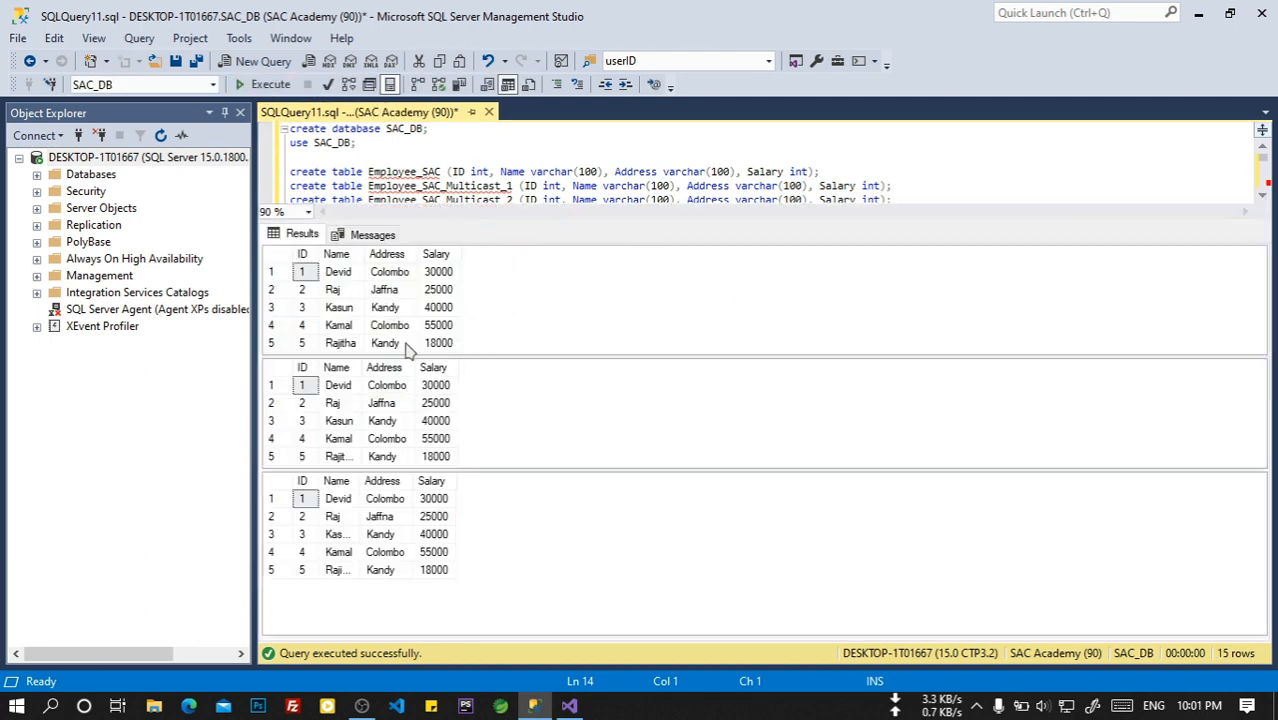